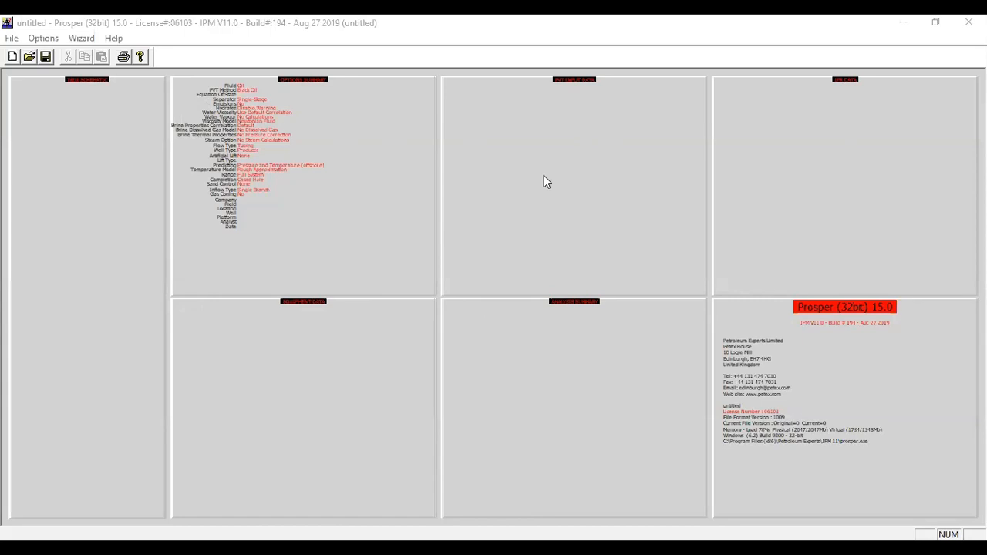
Step: Set the system summary's calculation type to predict Pressure and Temperature (on land) and accept the remaining options
{"action": "left_click", "coordinate": [400, 159]}
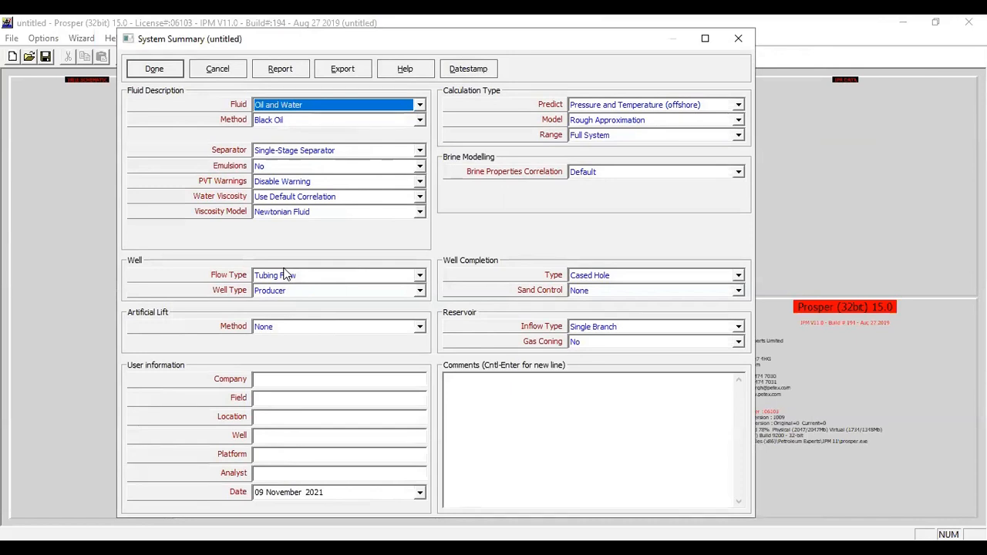
{"action": "left_click", "coordinate": [162, 70]}
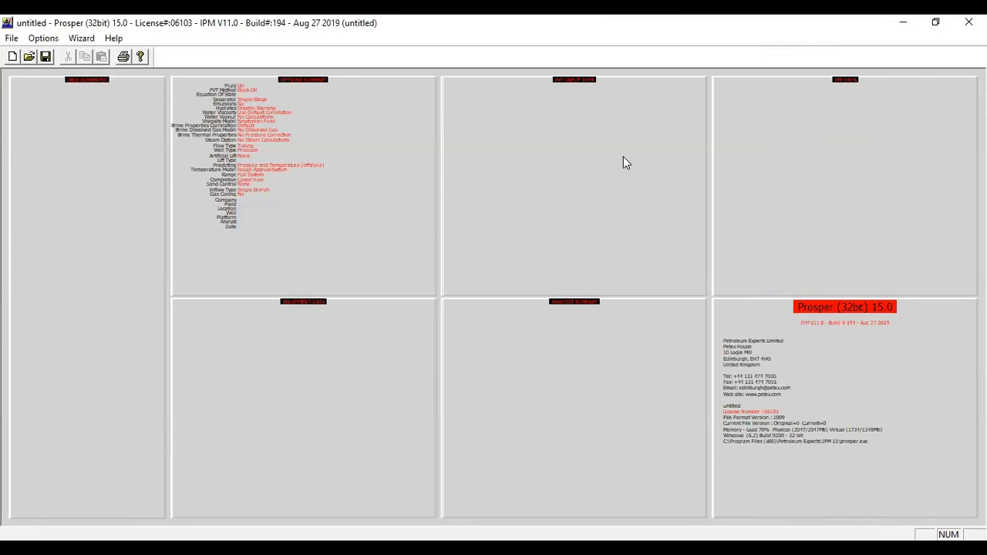
{"action": "double_click", "coordinate": [381, 133]}
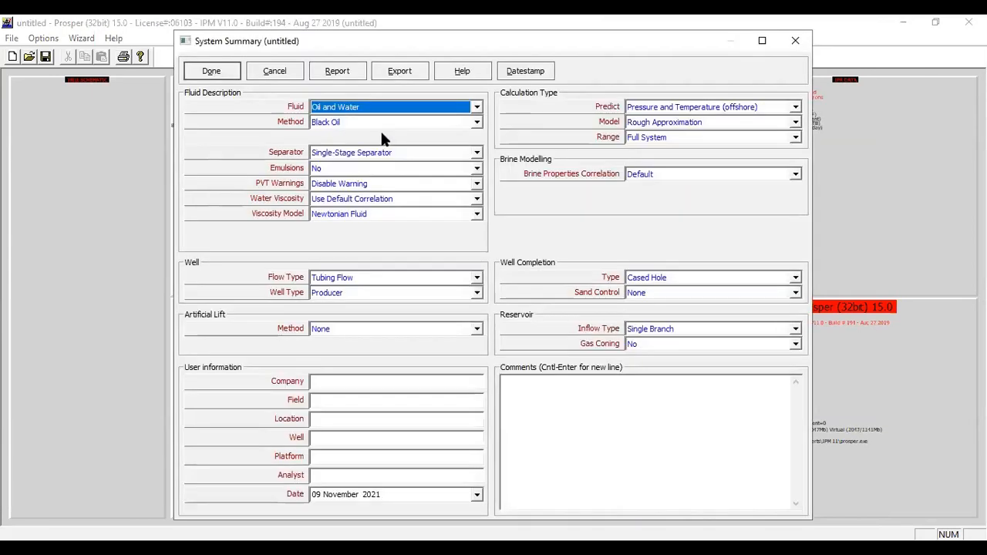
{"action": "left_click", "coordinate": [733, 107]}
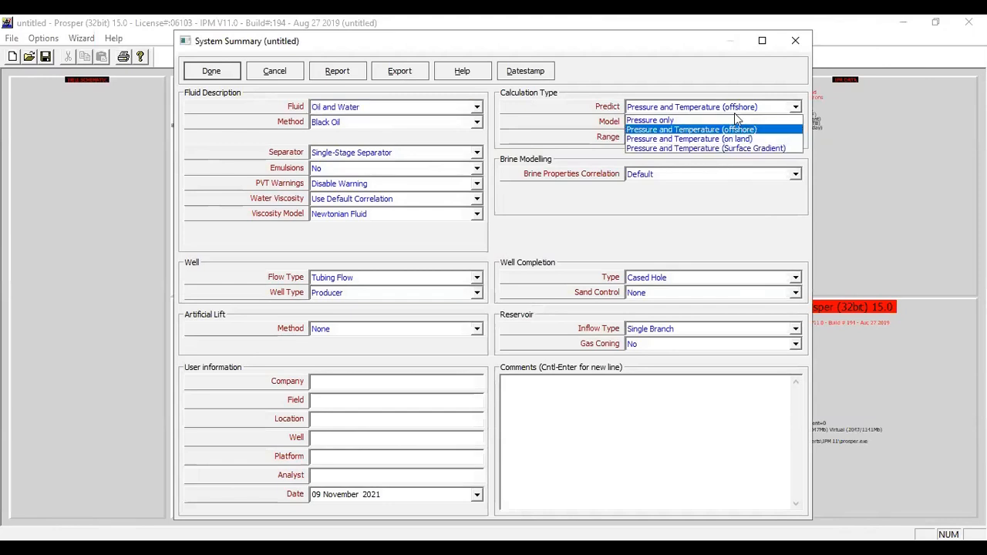
{"action": "left_click", "coordinate": [736, 139]}
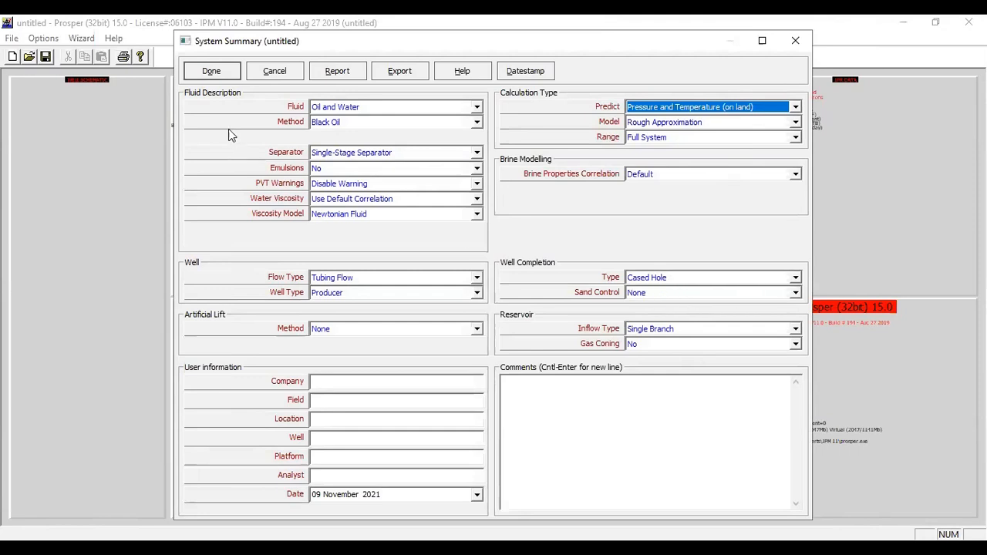
{"action": "left_click", "coordinate": [212, 75]}
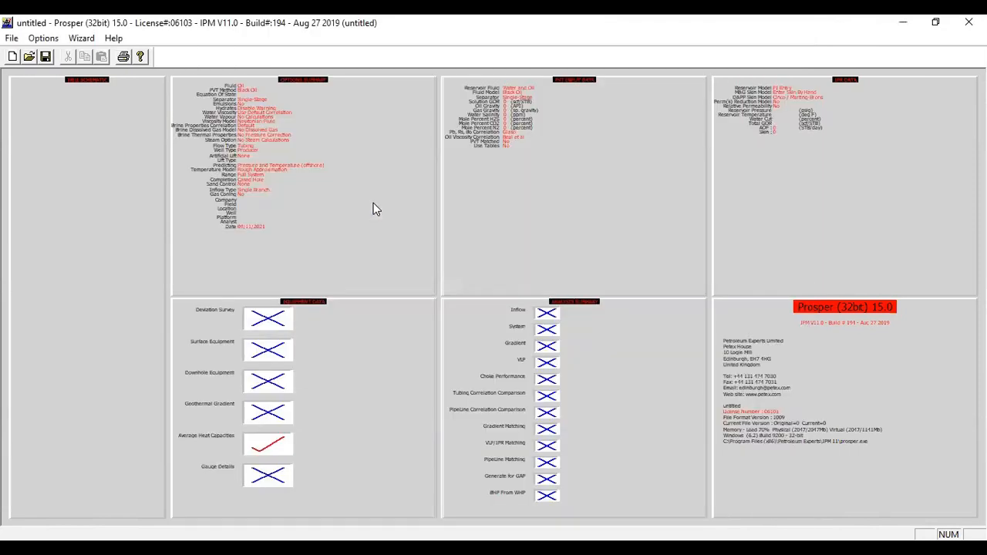
Step: Enter the PVT input data: solution GOR 160 scf/STB, oil gravity 25 API, gas gravity 0.68 and water salinity 80000 ppm
{"action": "double_click", "coordinate": [541, 167]}
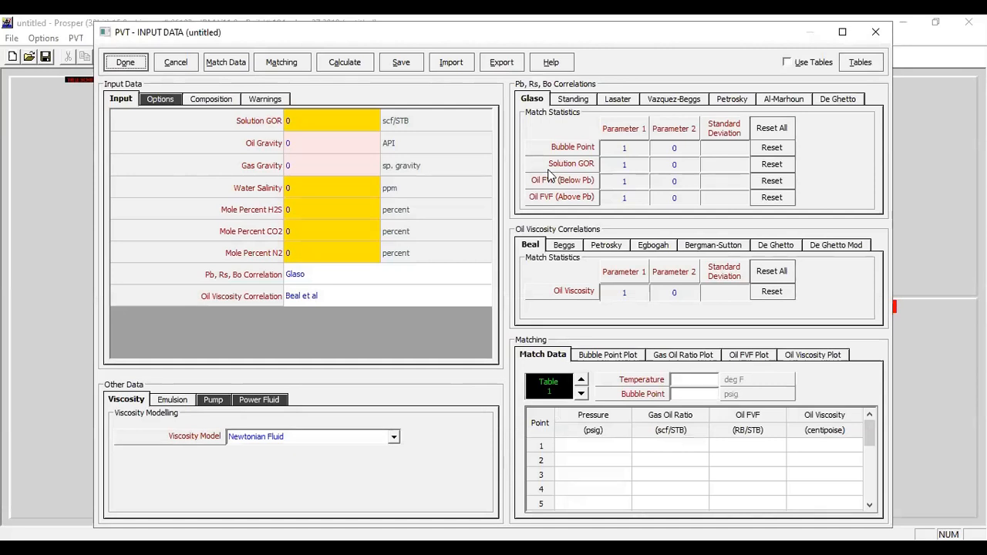
{"action": "left_click", "coordinate": [359, 127]}
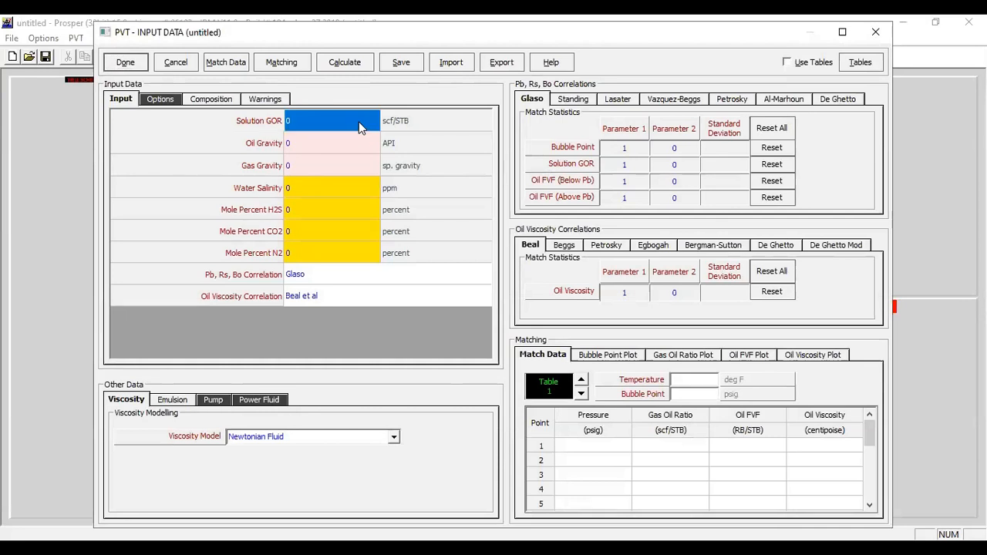
{"action": "type", "text": "160"}
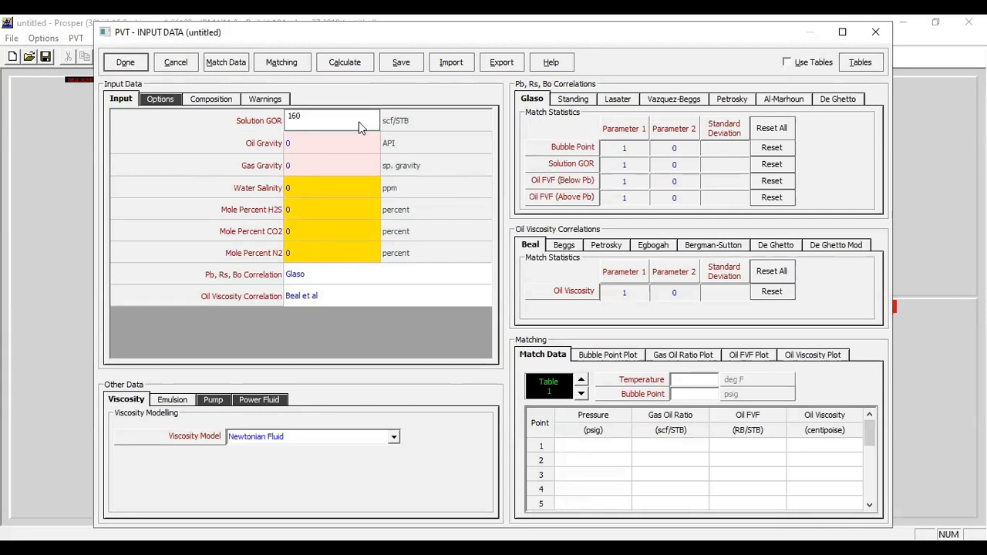
{"action": "left_click", "coordinate": [337, 142]}
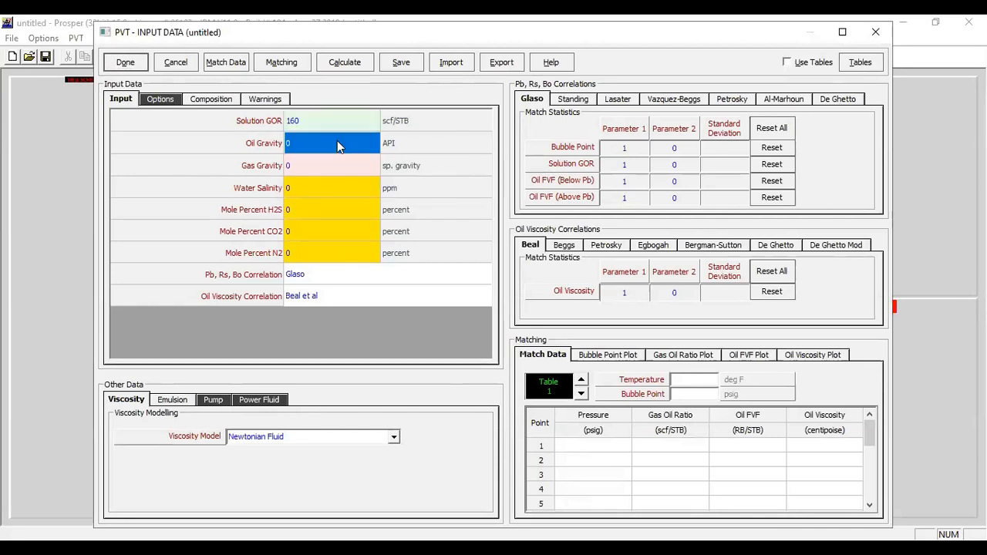
{"action": "type", "text": "25"}
{"action": "left_click", "coordinate": [337, 169]}
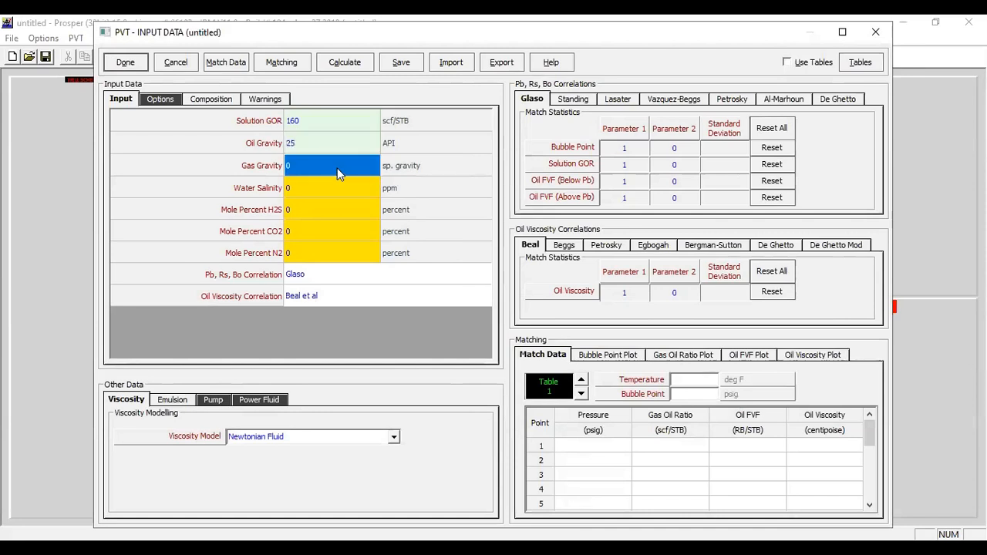
{"action": "type", "text": "0.68"}
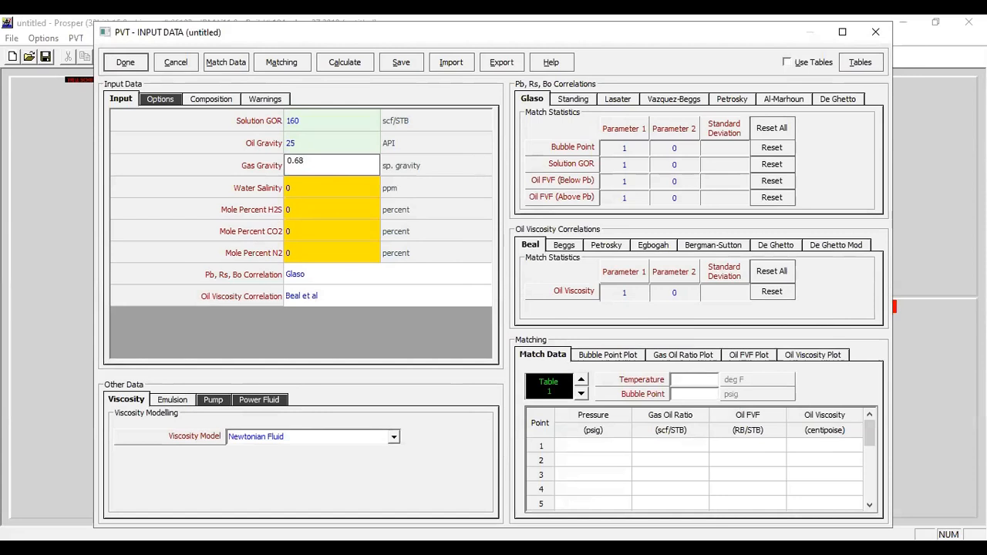
{"action": "left_click", "coordinate": [314, 198]}
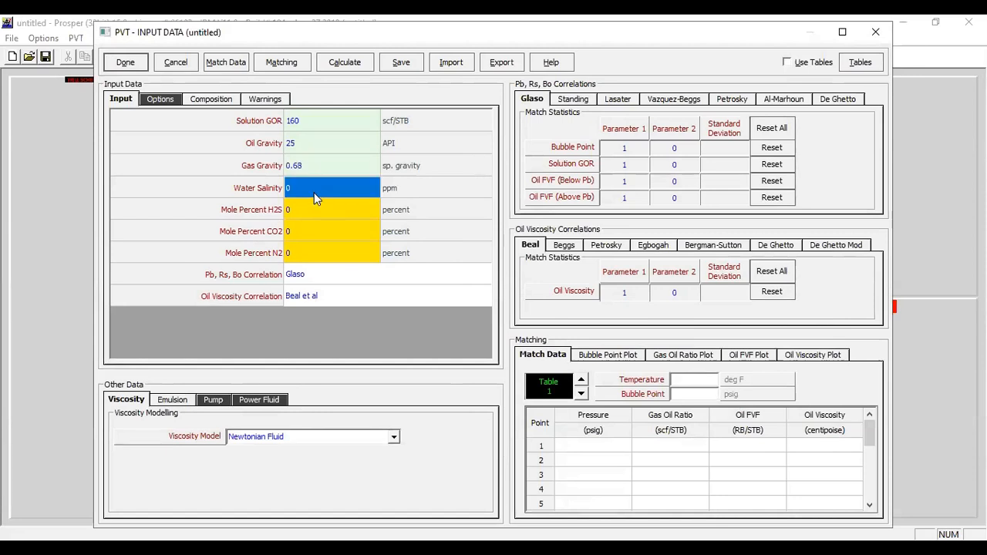
{"action": "type", "text": "80000"}
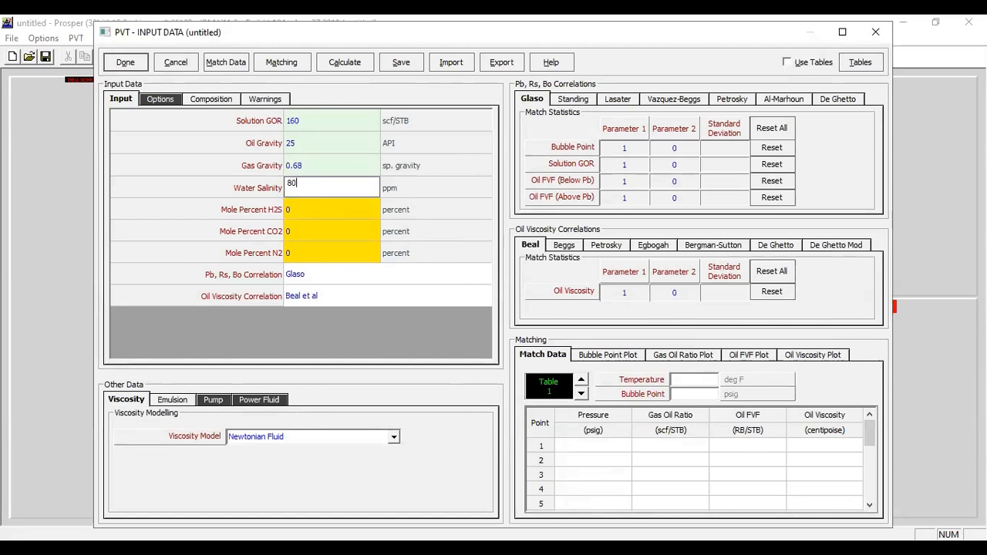
{"action": "left_click", "coordinate": [318, 219]}
{"action": "left_click", "coordinate": [318, 230]}
{"action": "left_click", "coordinate": [311, 250]}
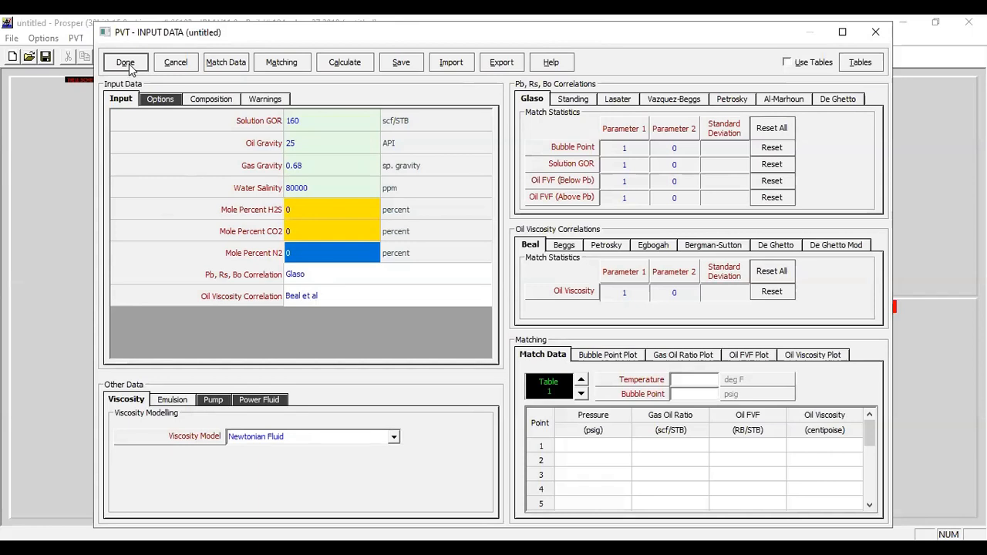
Step: Look over the PVT match data table without entering anything and accept the PVT input data
{"action": "left_click", "coordinate": [233, 65]}
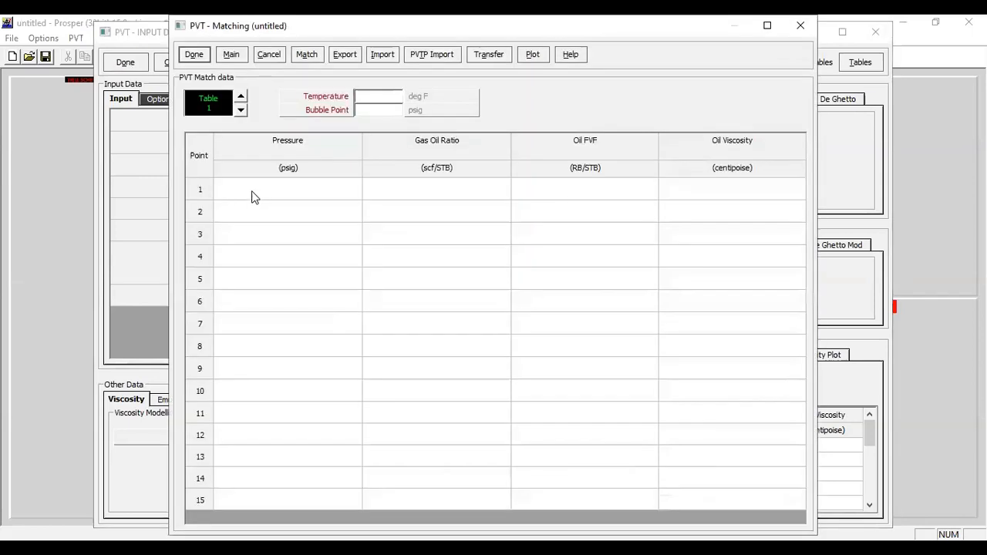
{"action": "left_click_drag", "start_coordinate": [254, 197], "coordinate": [718, 282]}
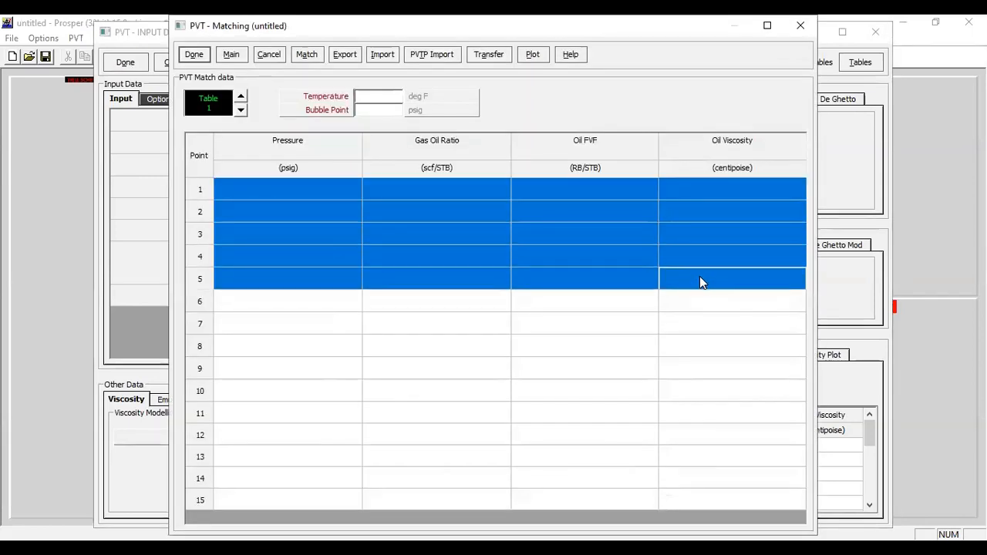
{"action": "left_click", "coordinate": [798, 28]}
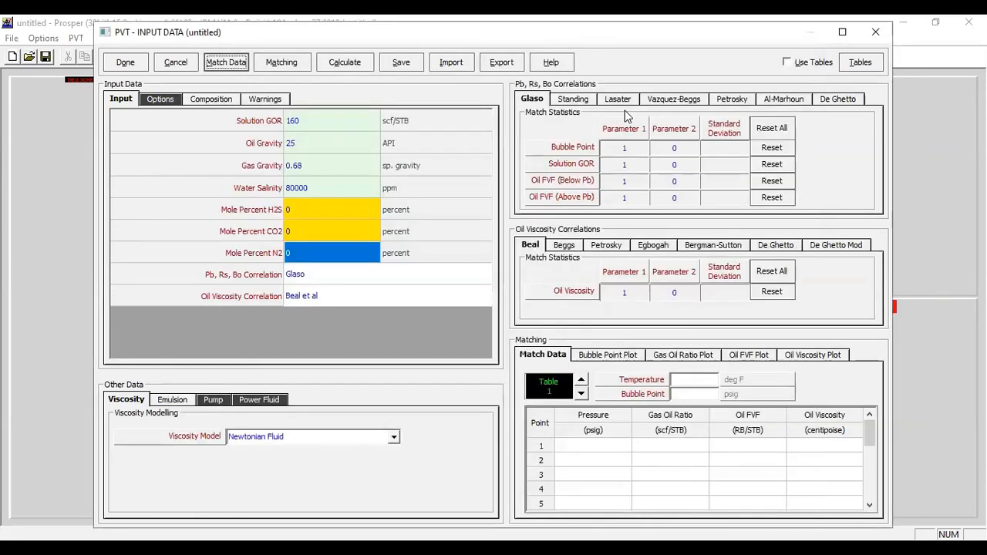
{"action": "left_click", "coordinate": [126, 63]}
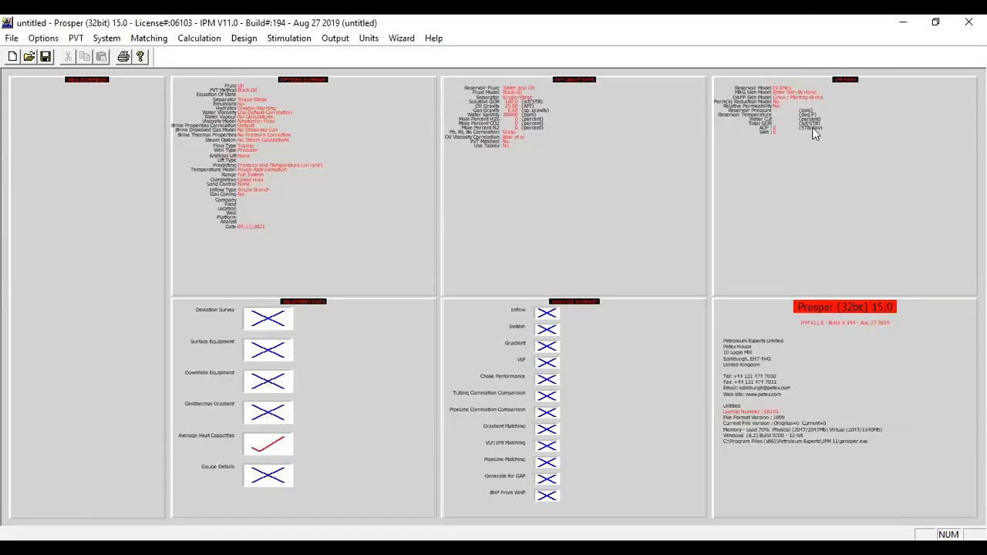
Step: Enter the IPR reservoir data: reservoir pressure 1500 psig, reservoir temperature 130 deg F and water cut 0 percent
{"action": "double_click", "coordinate": [770, 164]}
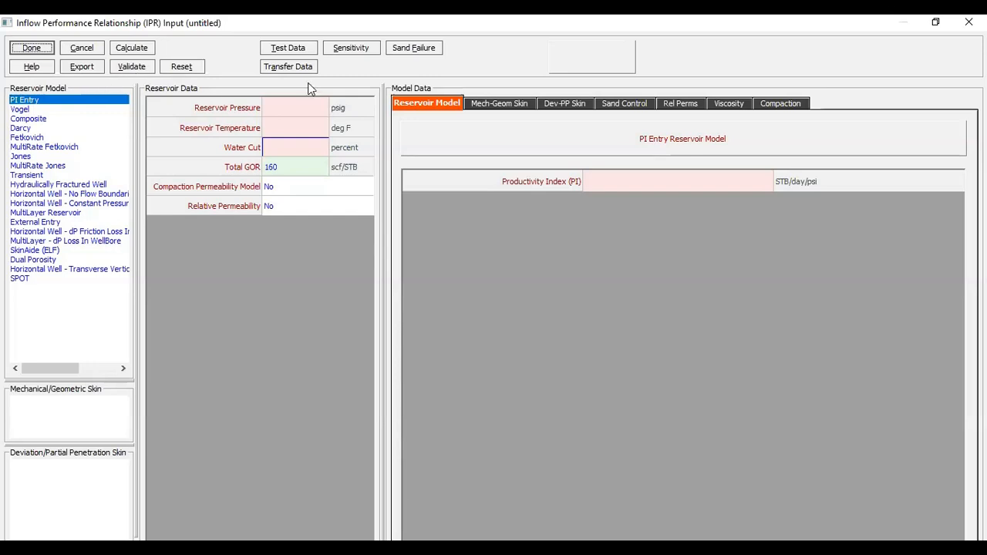
{"action": "left_click", "coordinate": [319, 114]}
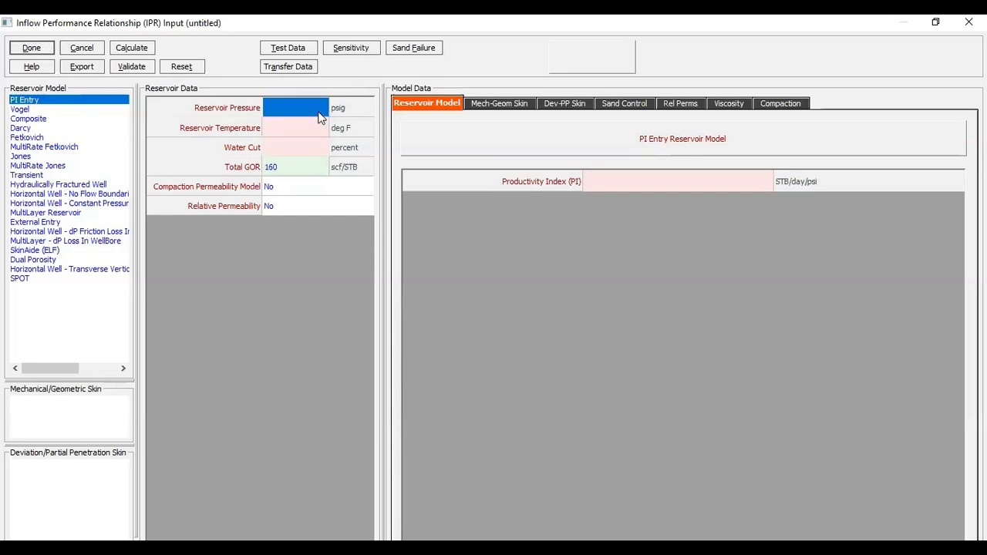
{"action": "type", "text": "1500"}
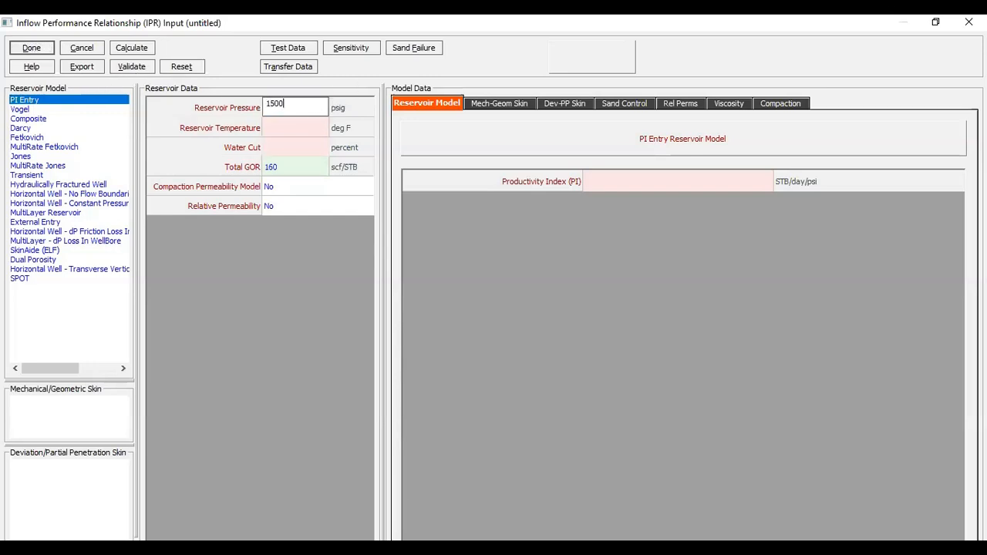
{"action": "left_click", "coordinate": [311, 125]}
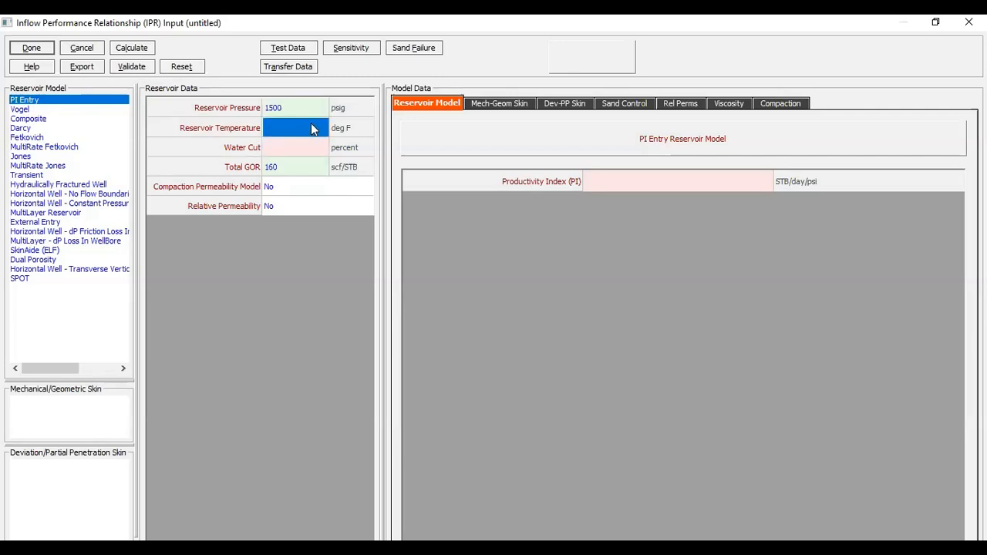
{"action": "type", "text": "130"}
{"action": "left_click", "coordinate": [295, 148]}
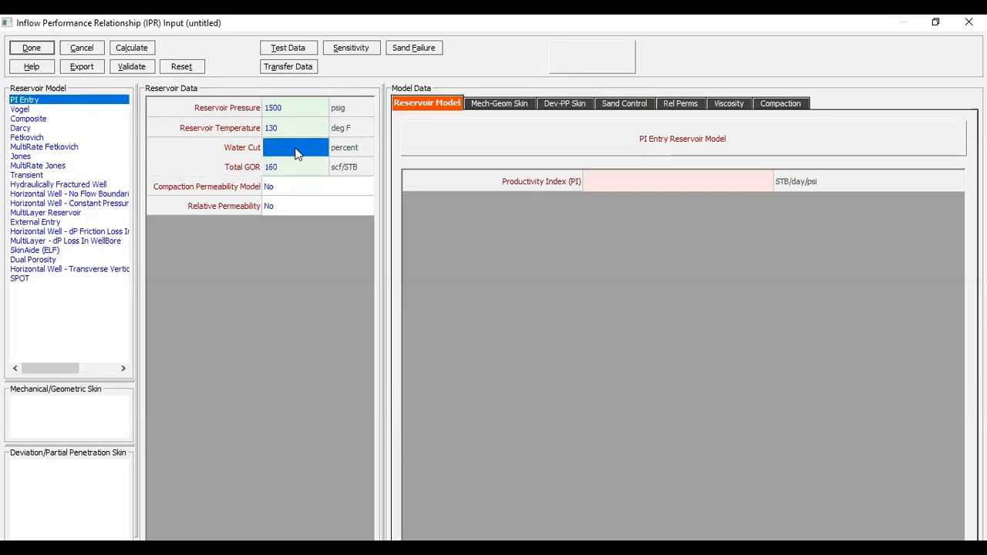
{"action": "type", "text": "0"}
{"action": "left_click", "coordinate": [317, 174]}
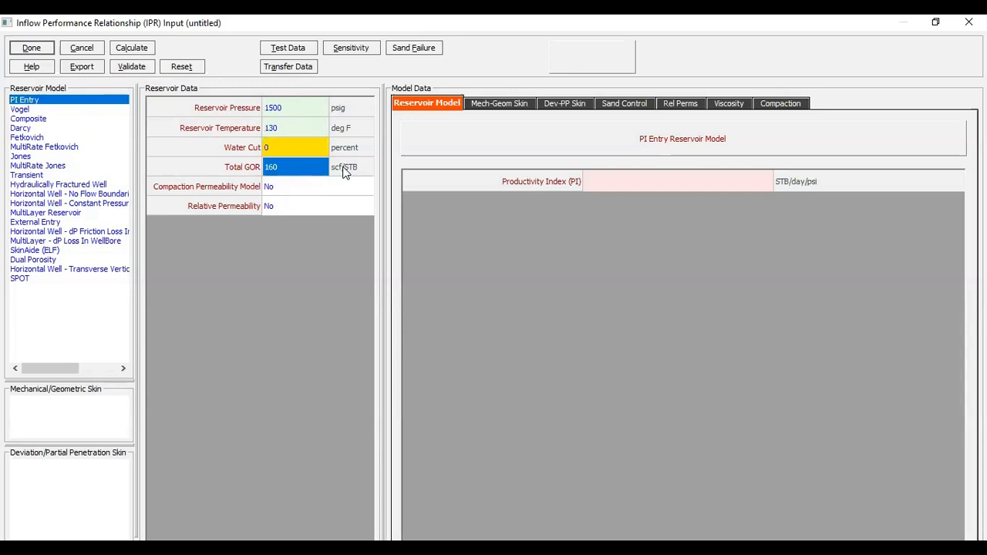
Step: Set the productivity index of the PI Entry model to 0.5 STB/day/psi and validate the IPR input
{"action": "left_click", "coordinate": [635, 178]}
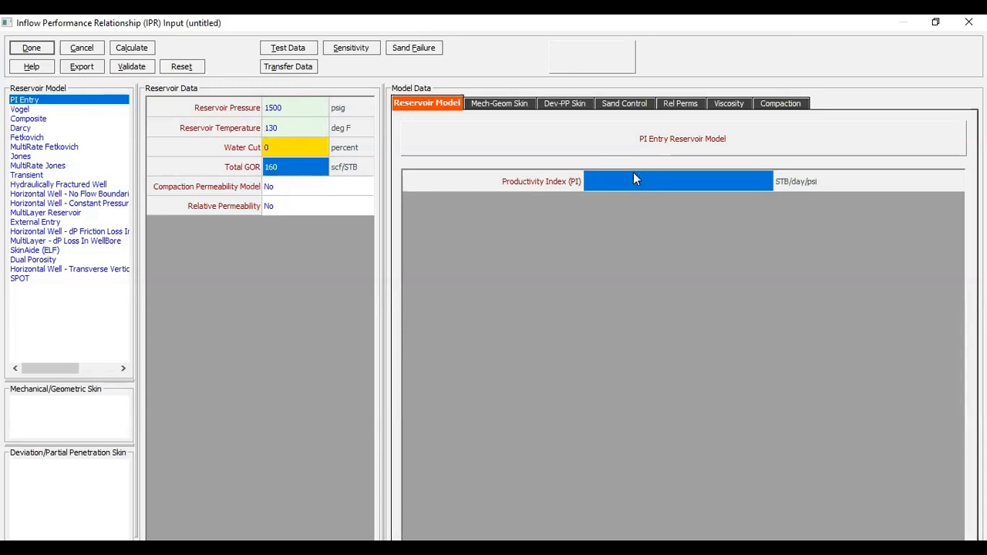
{"action": "type", "text": "0.5"}
{"action": "left_click", "coordinate": [334, 190]}
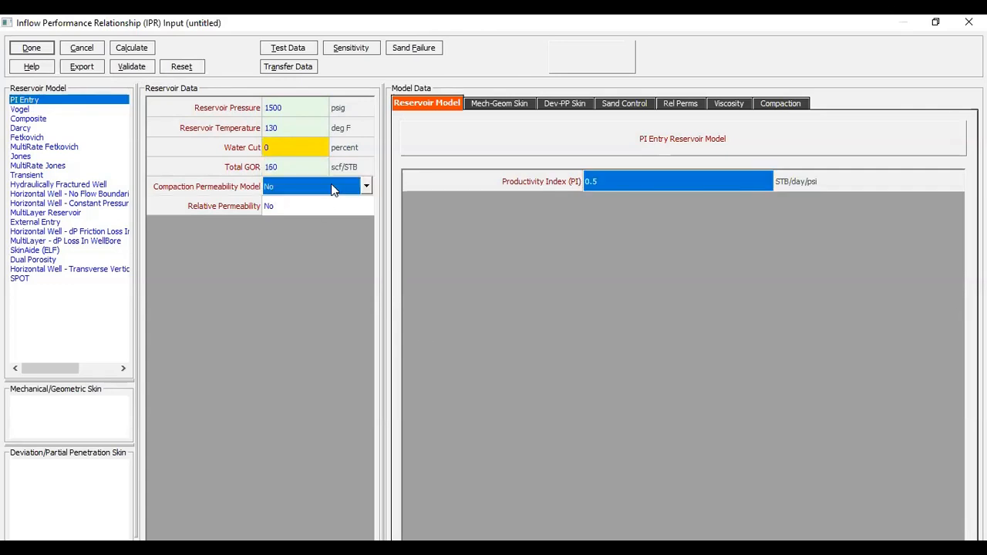
{"action": "left_click", "coordinate": [310, 125]}
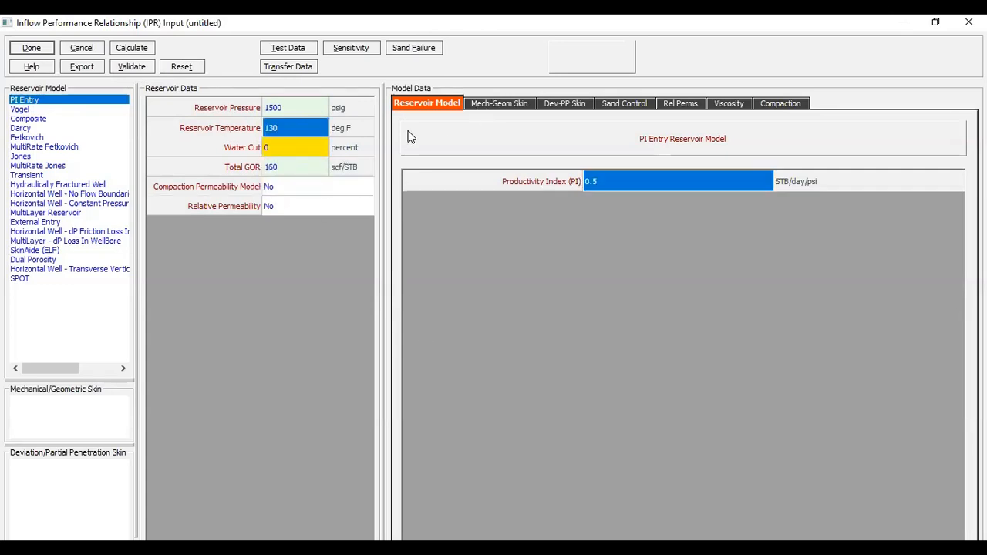
{"action": "left_click", "coordinate": [143, 67]}
{"action": "left_click", "coordinate": [535, 317]}
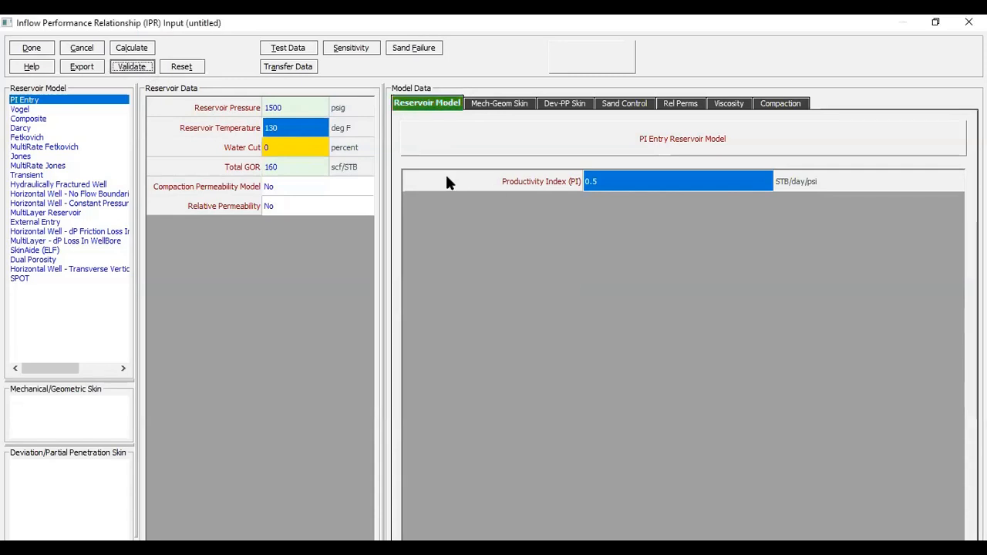
Step: Calculate the IPR and plot only pressure against rate, without temperature, before accepting and closing the IPR input
{"action": "left_click", "coordinate": [148, 47]}
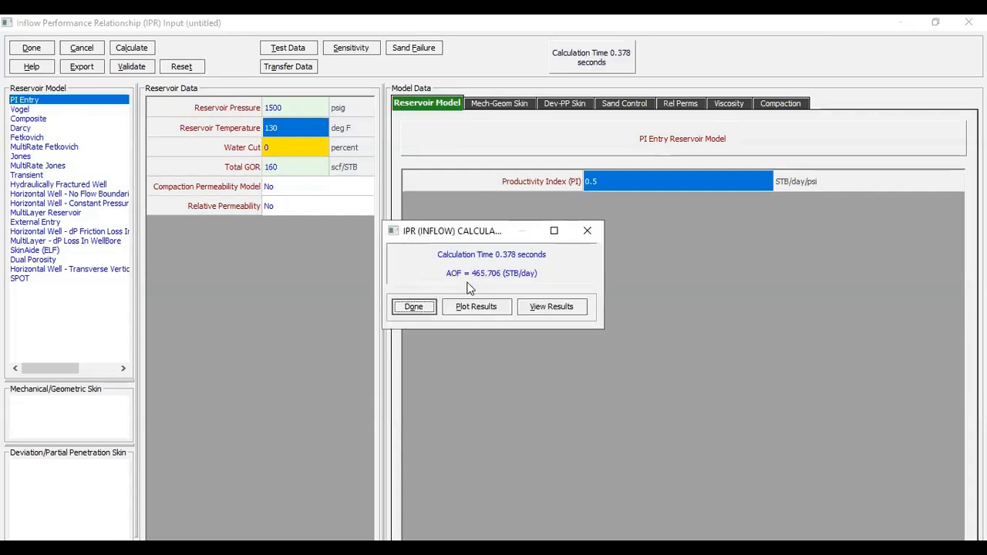
{"action": "left_click", "coordinate": [483, 308]}
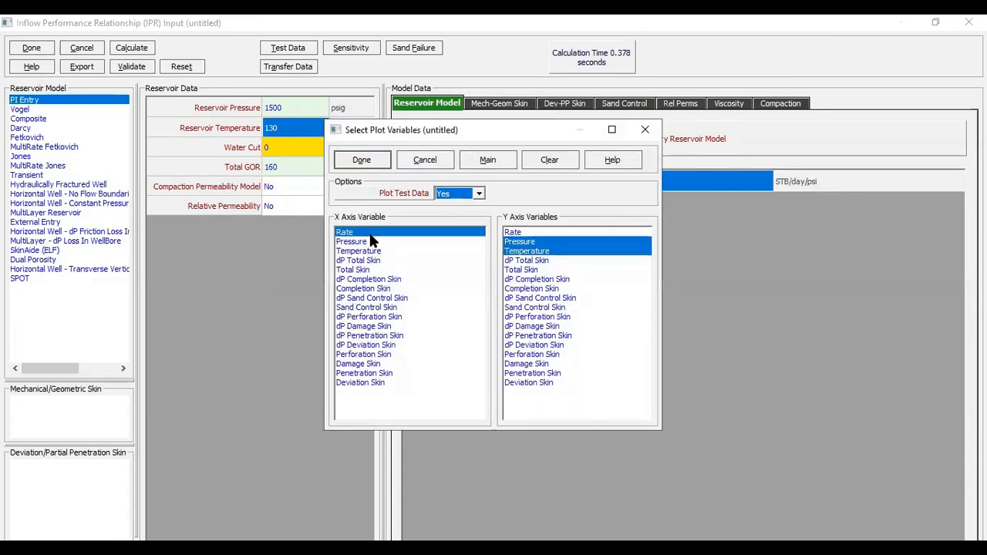
{"action": "left_click", "coordinate": [527, 251]}
{"action": "left_click", "coordinate": [362, 160]}
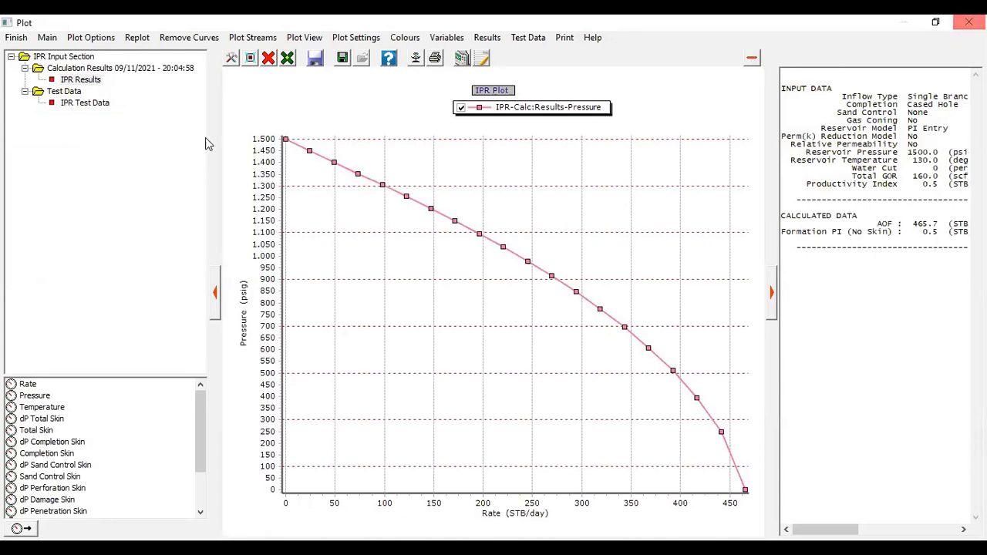
{"action": "left_click", "coordinate": [15, 38]}
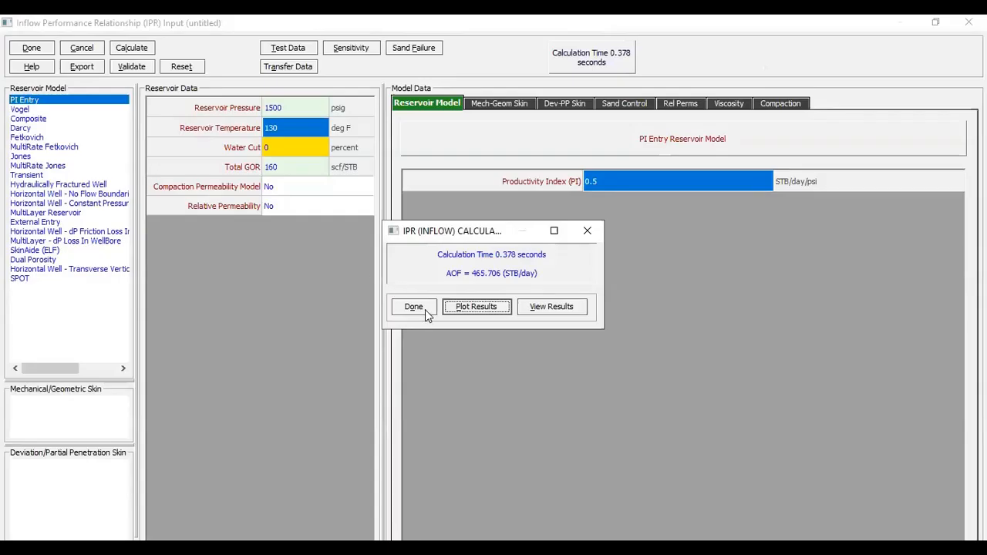
{"action": "left_click", "coordinate": [426, 312]}
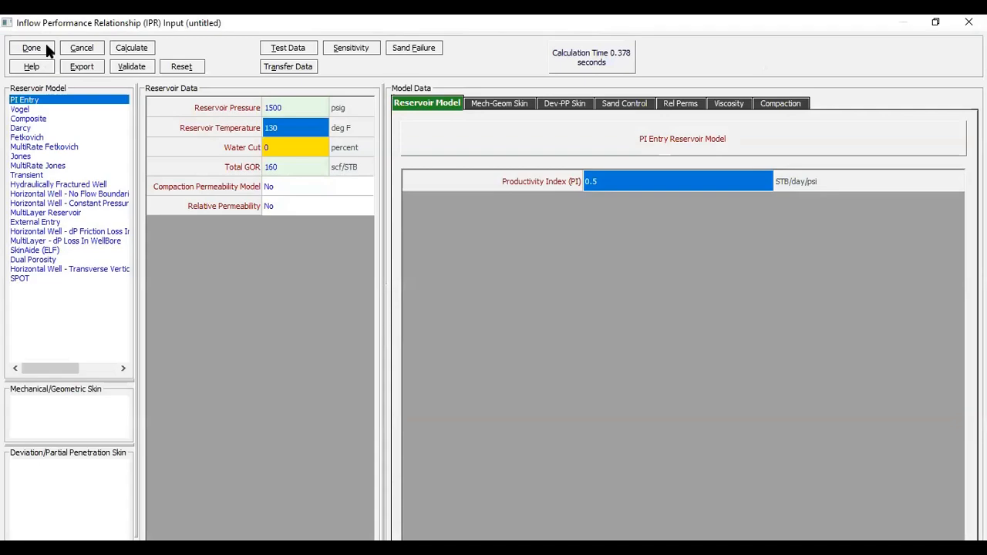
{"action": "left_click", "coordinate": [32, 48]}
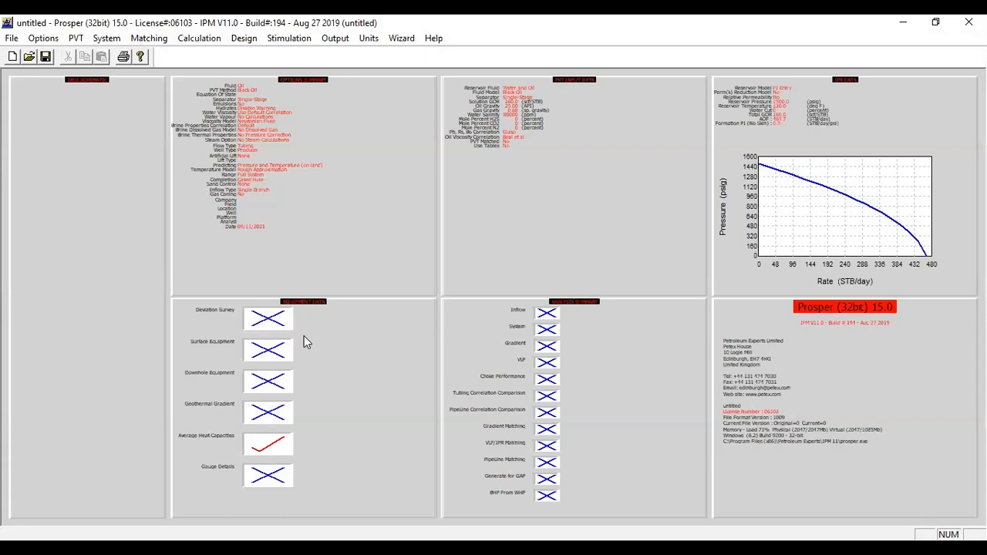
Step: Open the equipment data for editing with Deviation Survey, Downhole Equipment, Geothermal Gradient and Average Heat Capacities selected
{"action": "left_click", "coordinate": [344, 337]}
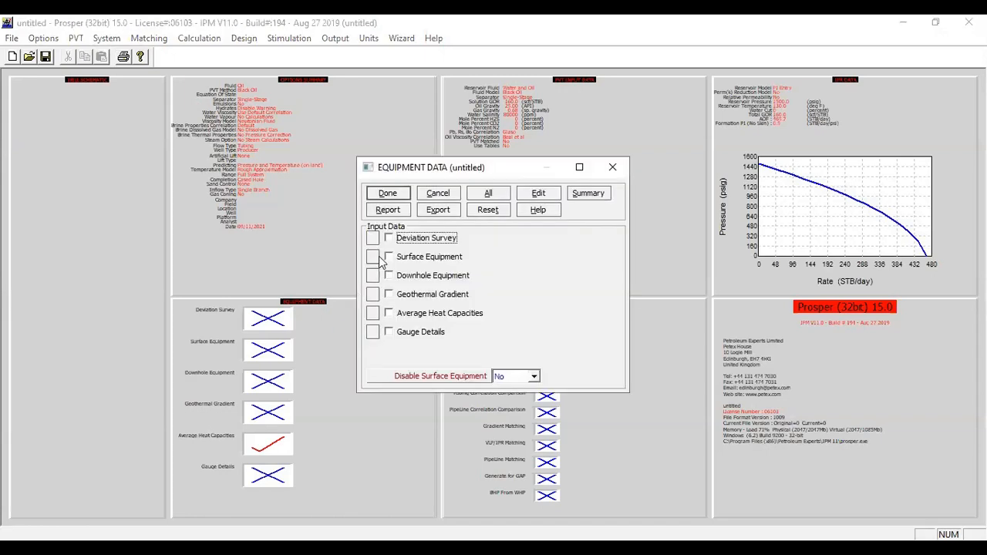
{"action": "left_click", "coordinate": [390, 237]}
{"action": "left_click", "coordinate": [390, 278]}
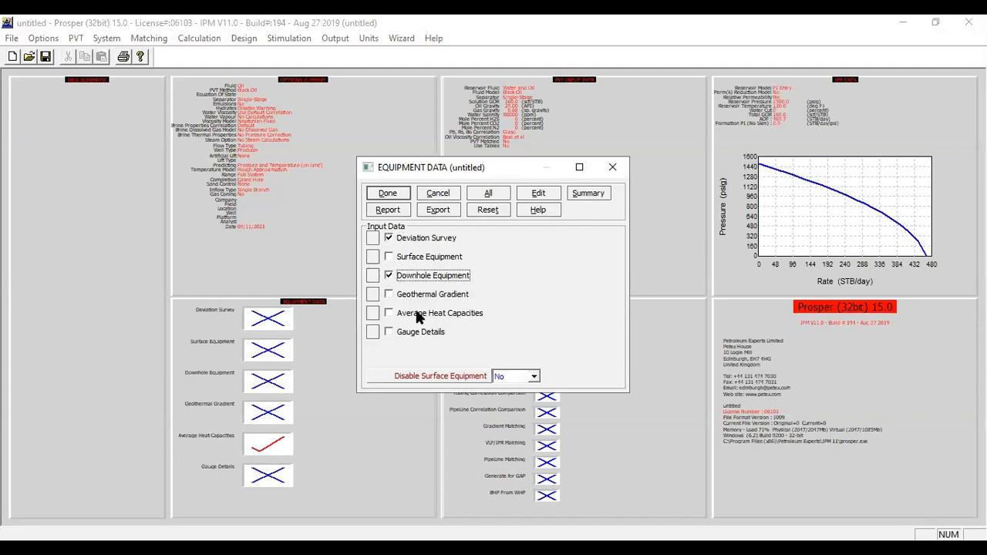
{"action": "left_click", "coordinate": [391, 294]}
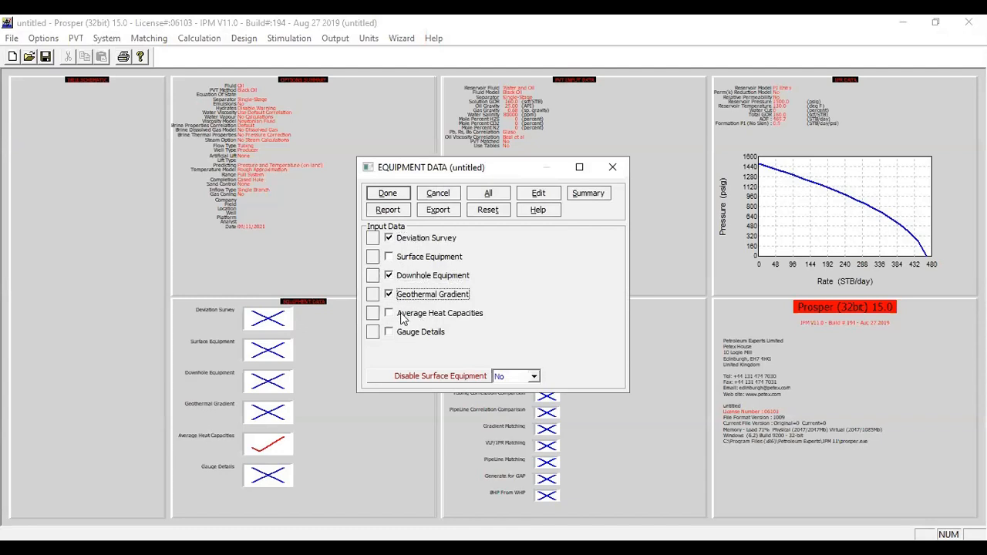
{"action": "left_click", "coordinate": [390, 314]}
{"action": "left_click", "coordinate": [542, 197]}
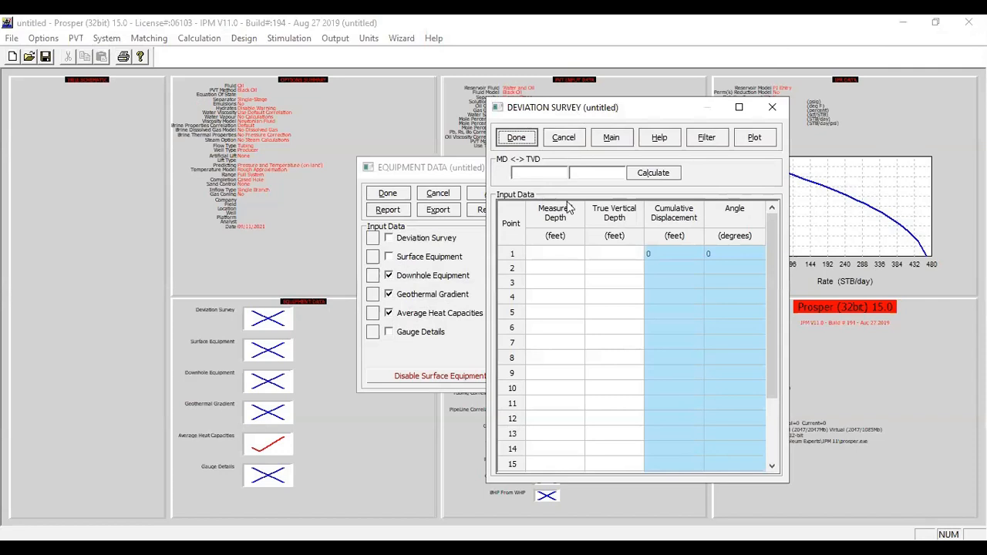
Step: Enter the deviation survey of a vertical well: measured and true vertical depth 0 at point 1 and 3500 feet at point 2
{"action": "left_click", "coordinate": [548, 243]}
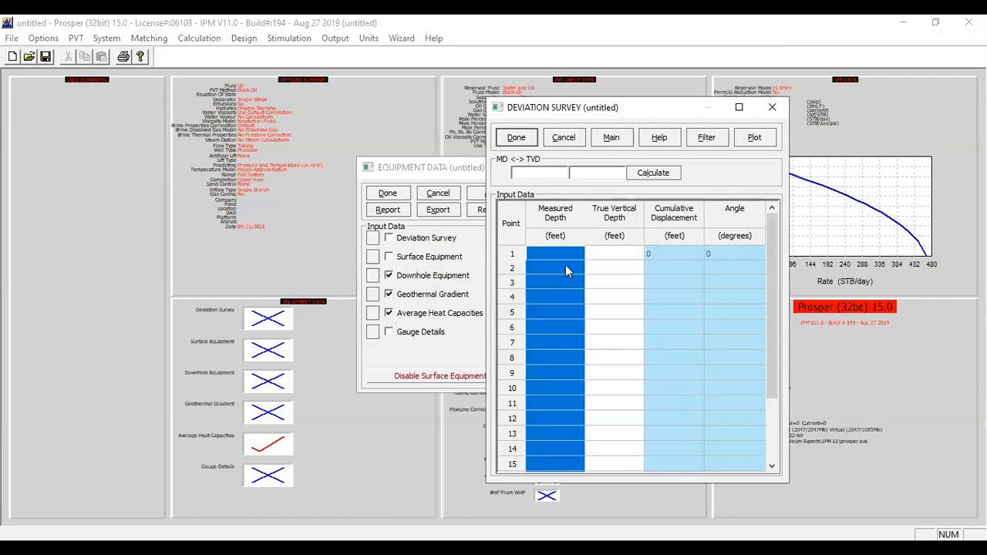
{"action": "left_click", "coordinate": [575, 256]}
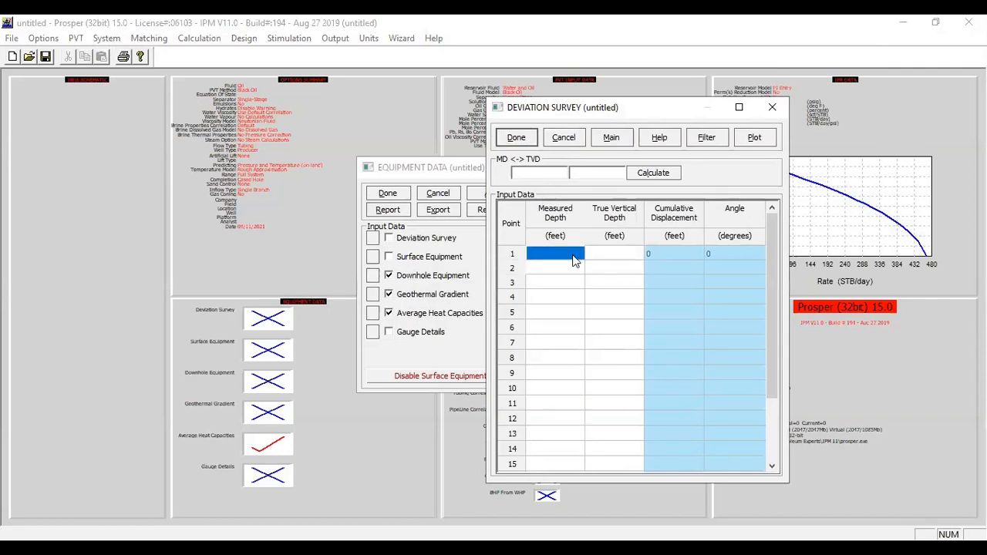
{"action": "type", "text": "0"}
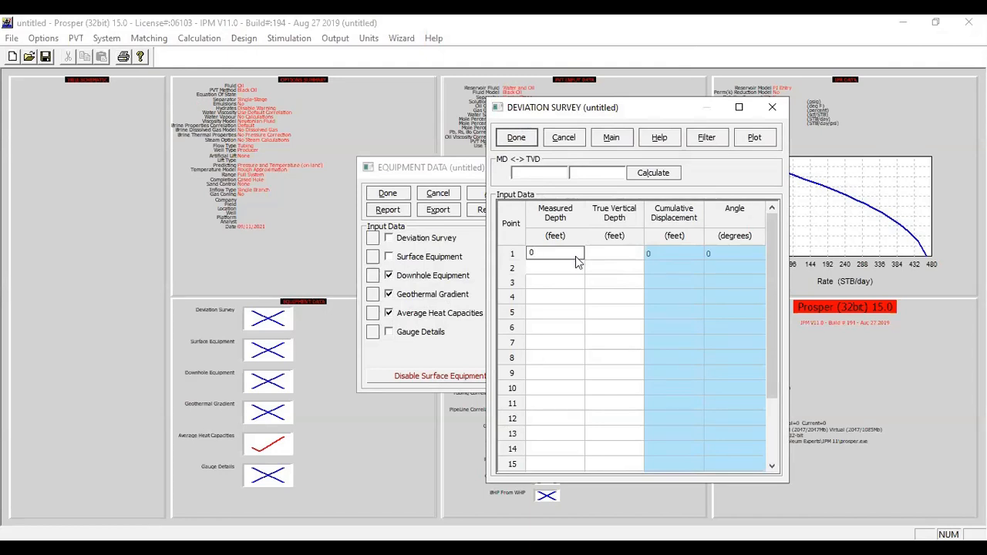
{"action": "left_click", "coordinate": [603, 259]}
{"action": "type", "text": "0"}
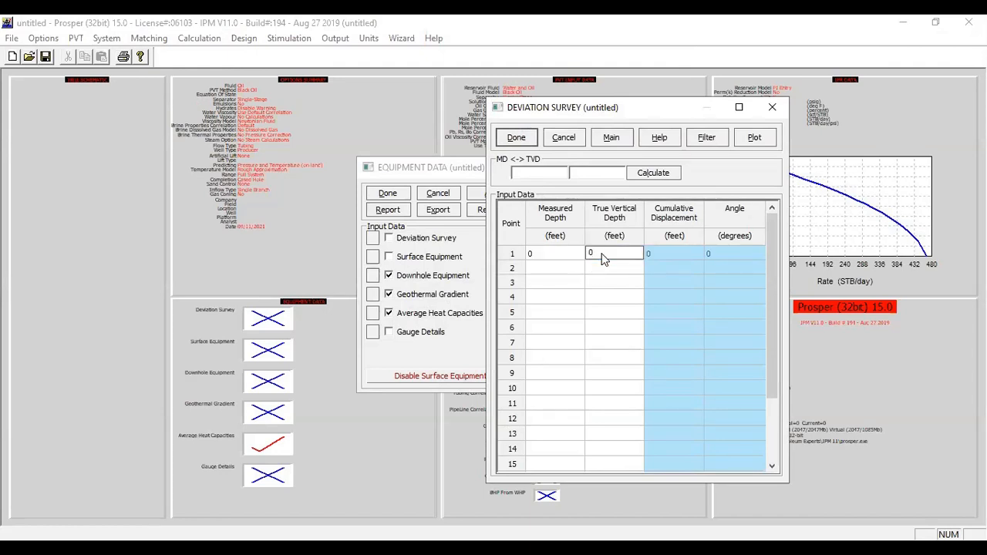
{"action": "left_click", "coordinate": [569, 256]}
{"action": "left_click", "coordinate": [565, 263]}
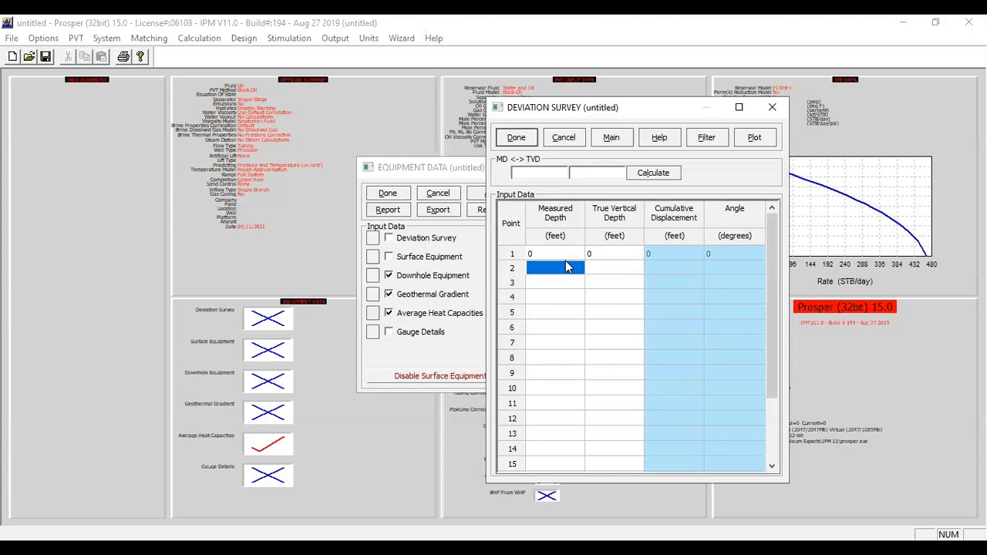
{"action": "type", "text": "3500"}
{"action": "left_click", "coordinate": [605, 269]}
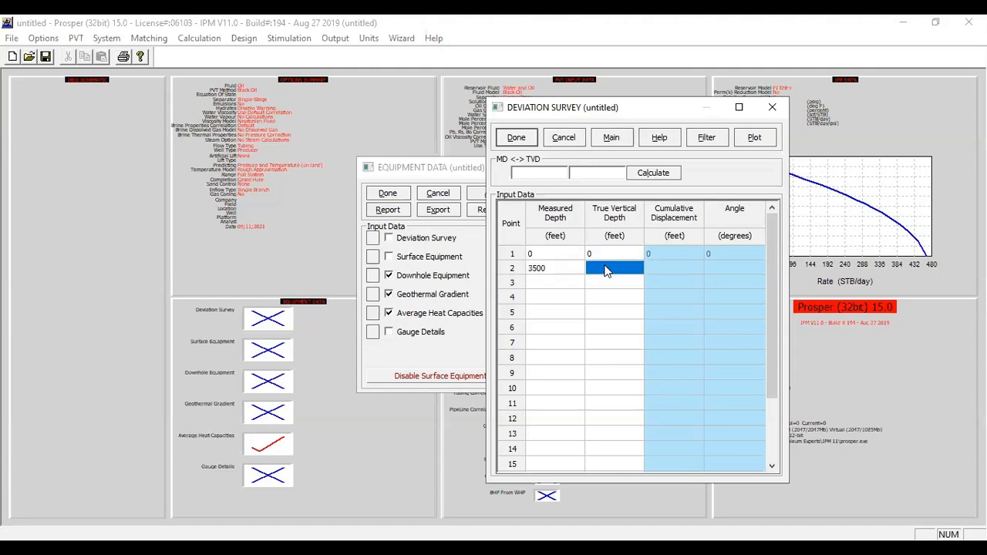
{"action": "type", "text": "3500"}
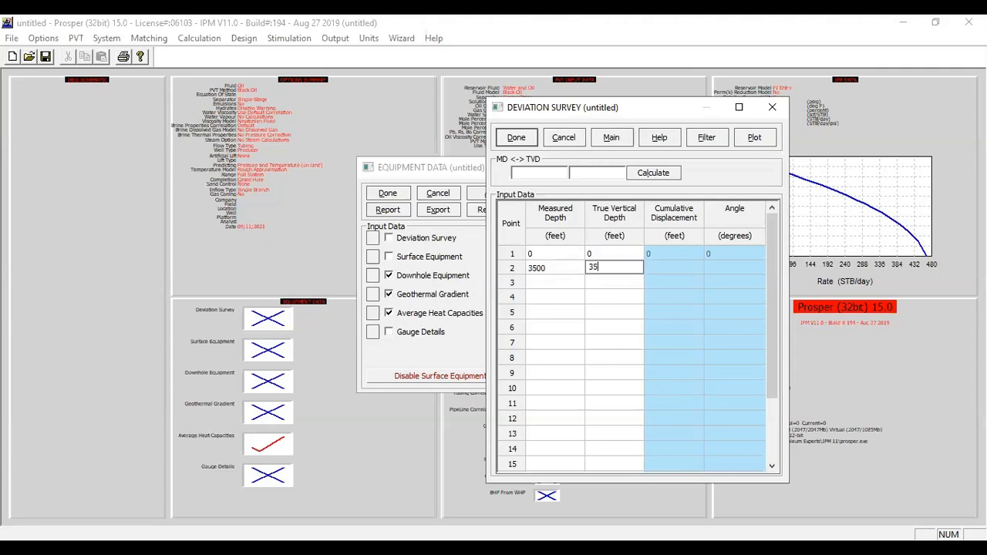
{"action": "left_click", "coordinate": [611, 281]}
Step: Plot the deviation survey to check the well path, close the plot and accept the survey
{"action": "left_click", "coordinate": [754, 139]}
{"action": "mouse_move", "coordinate": [510, 329]}
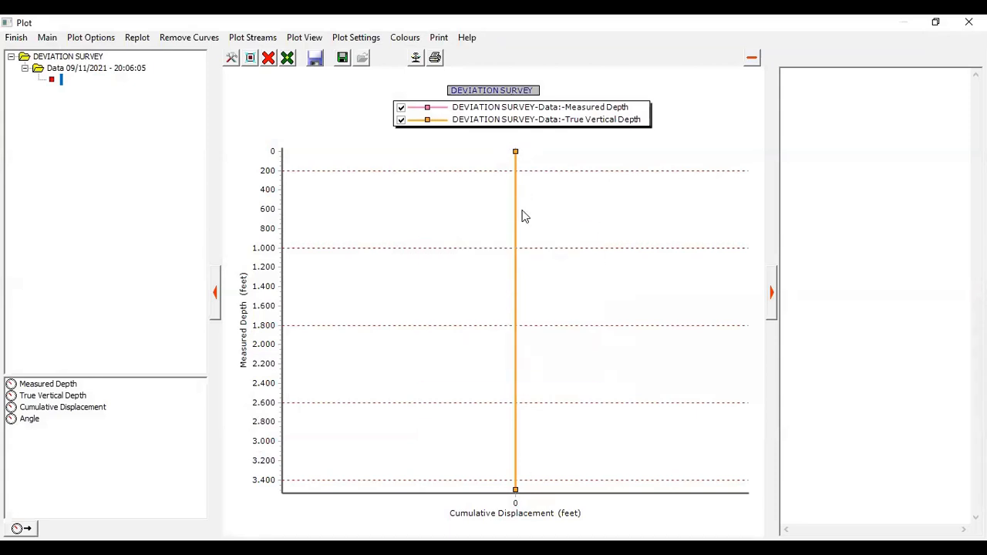
{"action": "left_click", "coordinate": [15, 38]}
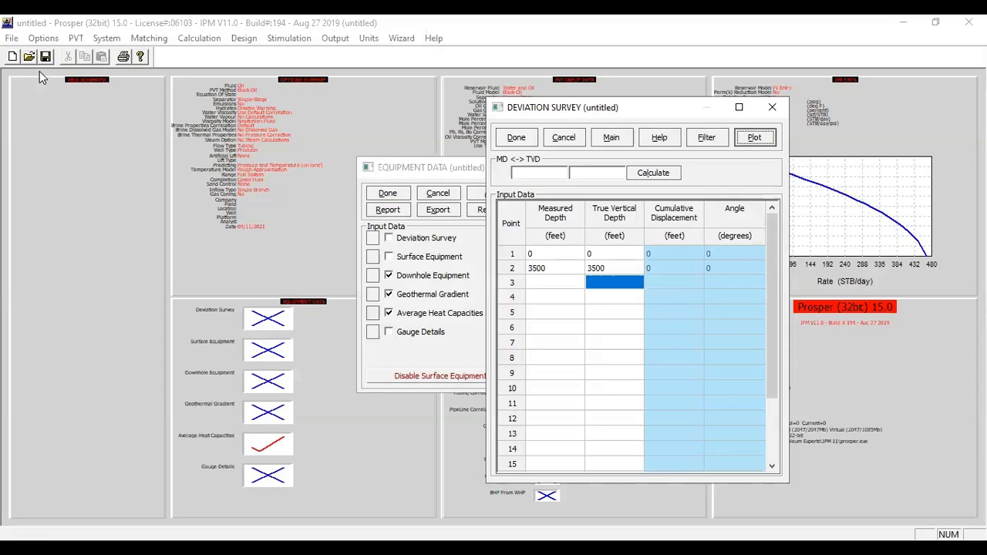
{"action": "left_click", "coordinate": [513, 142]}
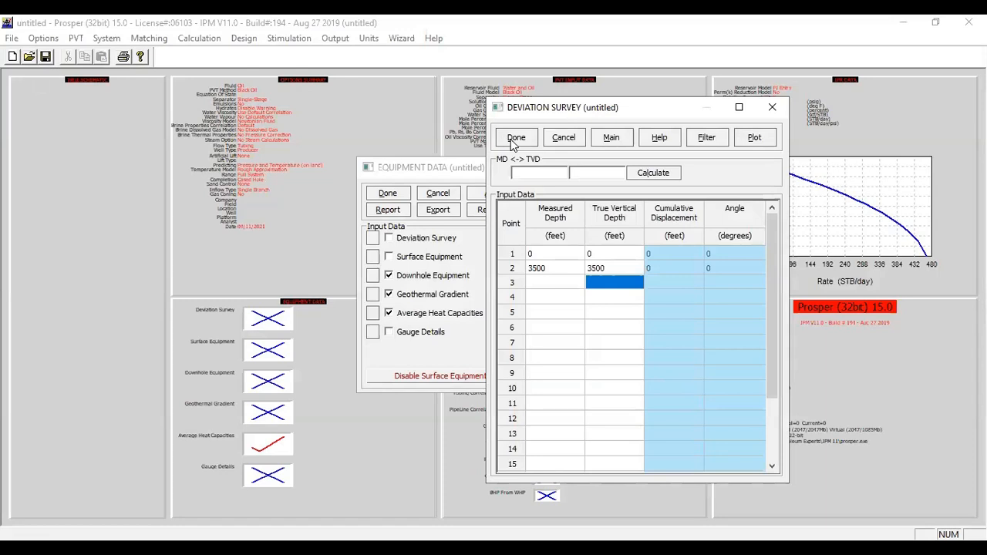
{"action": "left_click", "coordinate": [513, 142]}
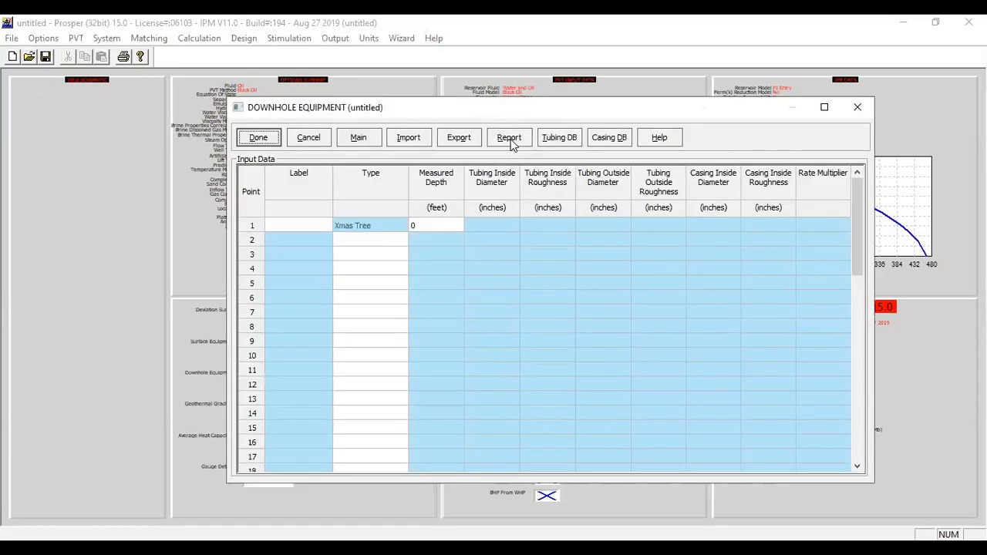
Step: Add a tubing section below the Xmas tree in the downhole equipment, with a measured depth of 3500 feet
{"action": "left_click", "coordinate": [822, 109]}
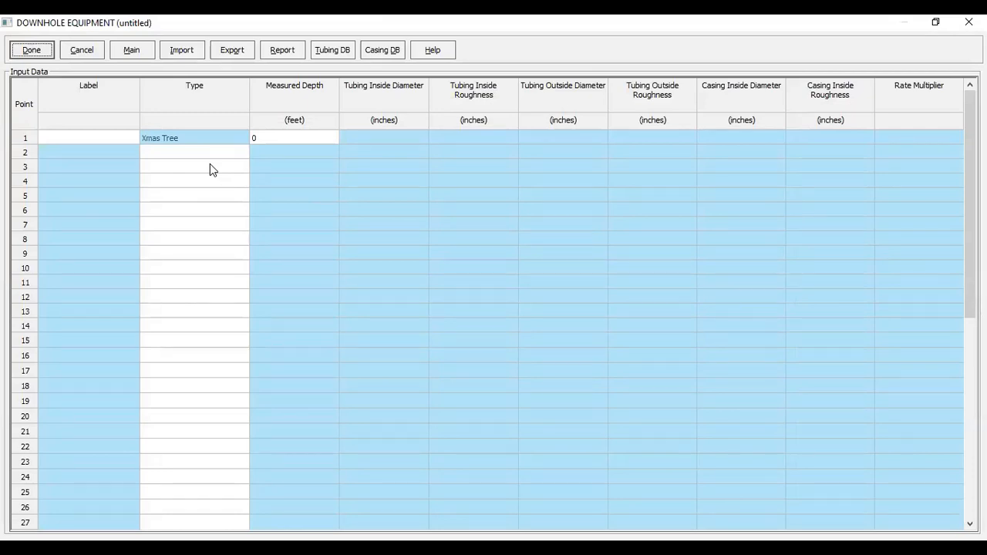
{"action": "left_click", "coordinate": [174, 153]}
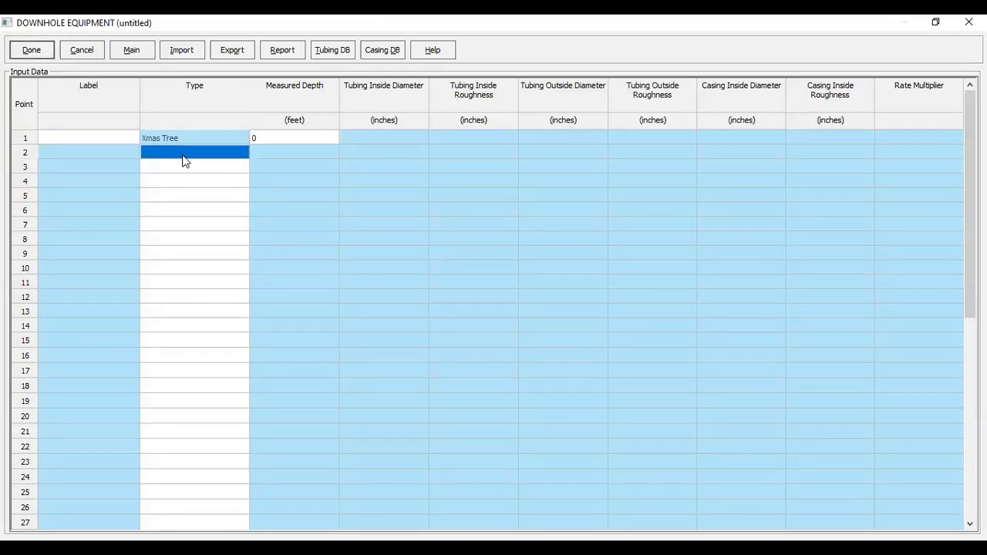
{"action": "left_click", "coordinate": [241, 153]}
{"action": "left_click", "coordinate": [220, 176]}
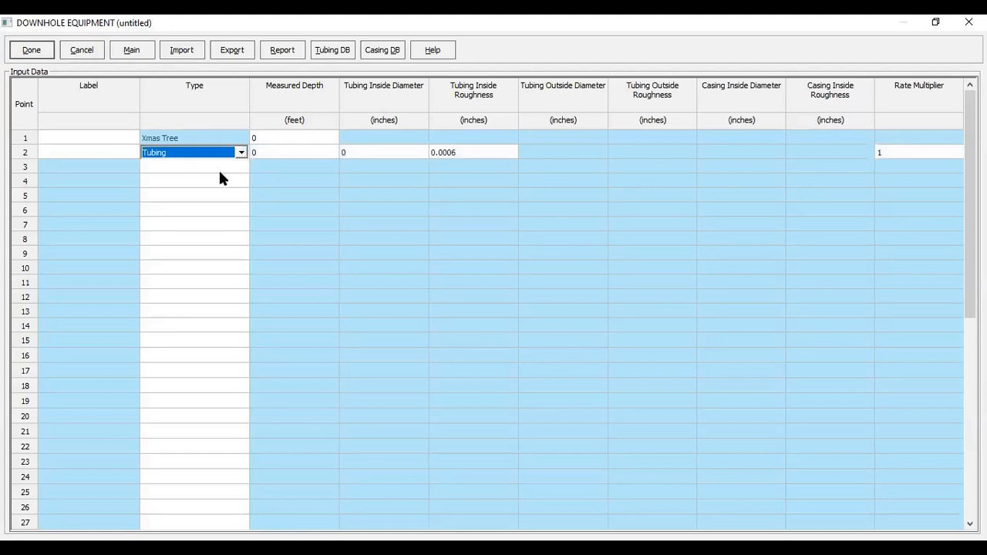
{"action": "left_click", "coordinate": [293, 153]}
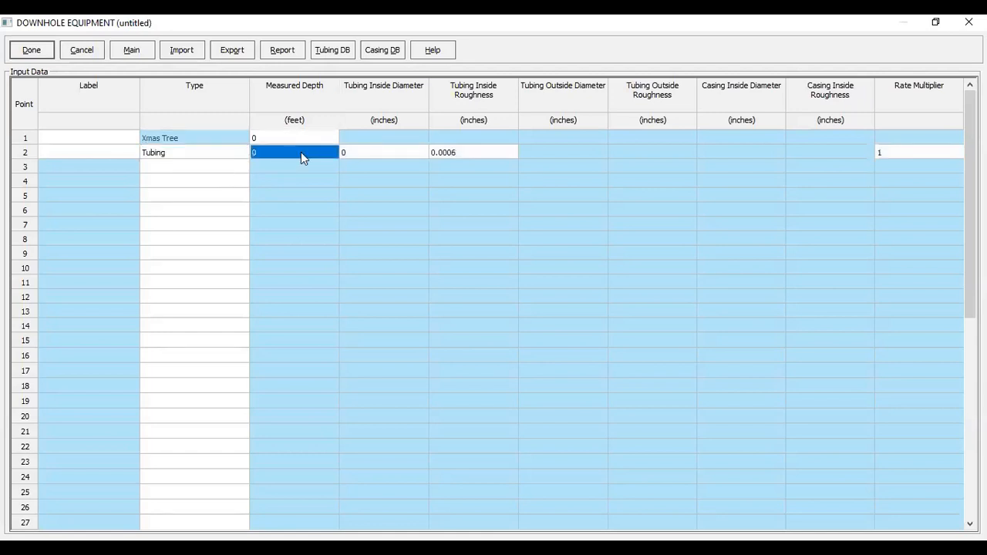
{"action": "type", "text": "3500"}
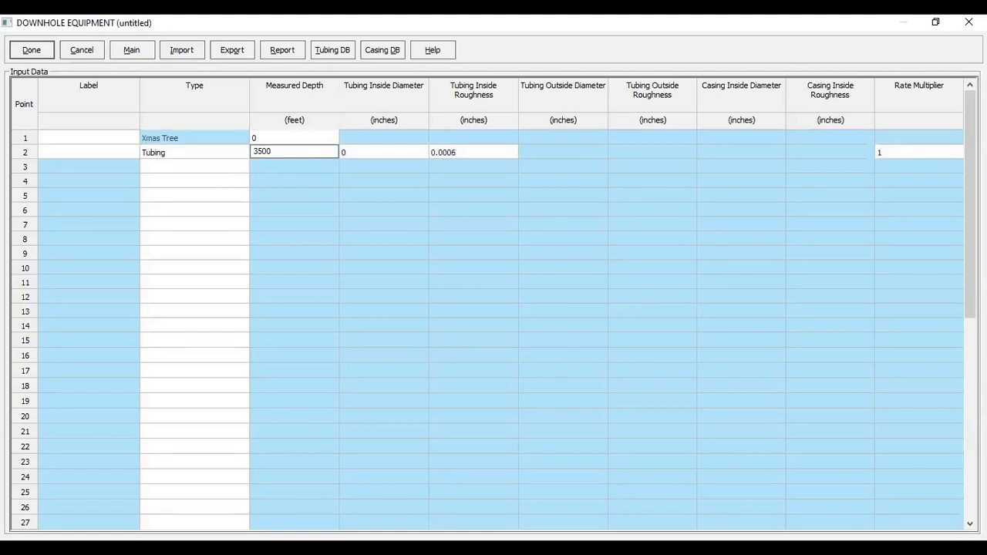
Step: Set the tubing's inside diameter to 2.441 inches and inside roughness to 0.0012 inches, and accept the downhole equipment
{"action": "left_click", "coordinate": [398, 151]}
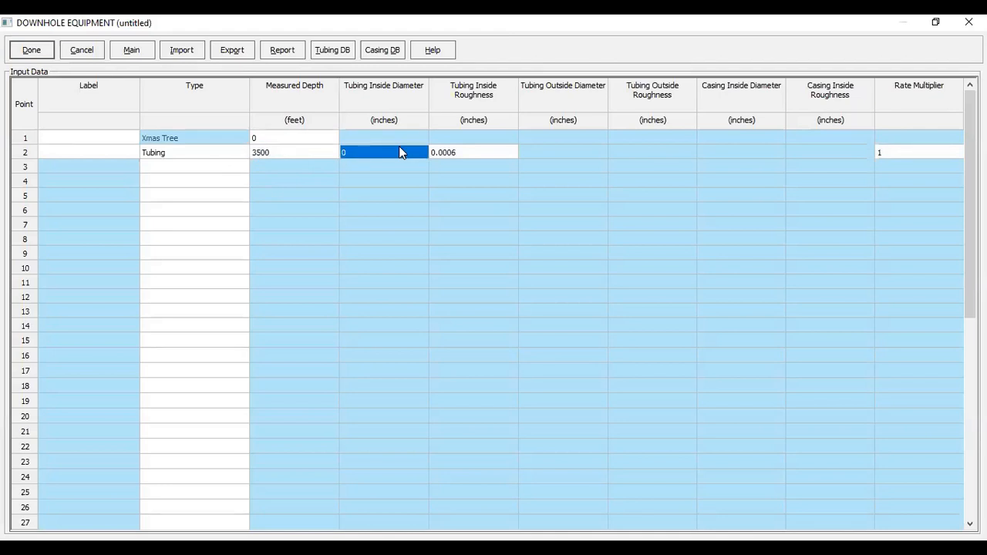
{"action": "type", "text": "2.441"}
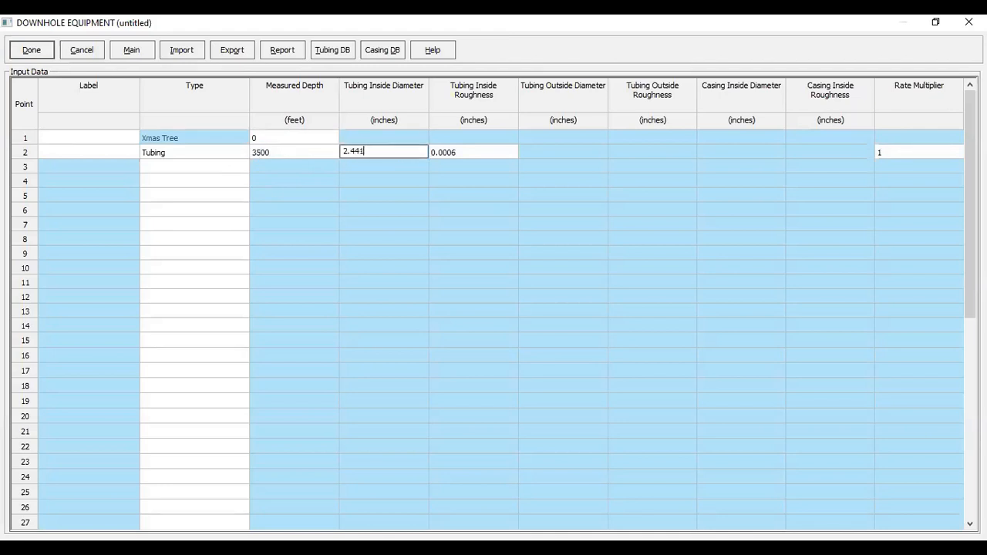
{"action": "left_click", "coordinate": [480, 157]}
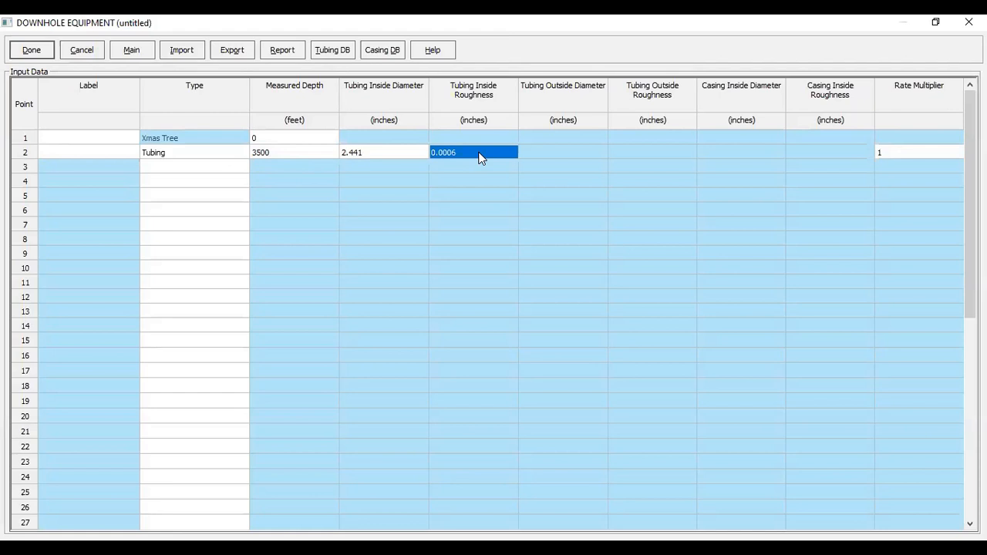
{"action": "type", "text": "0.0012"}
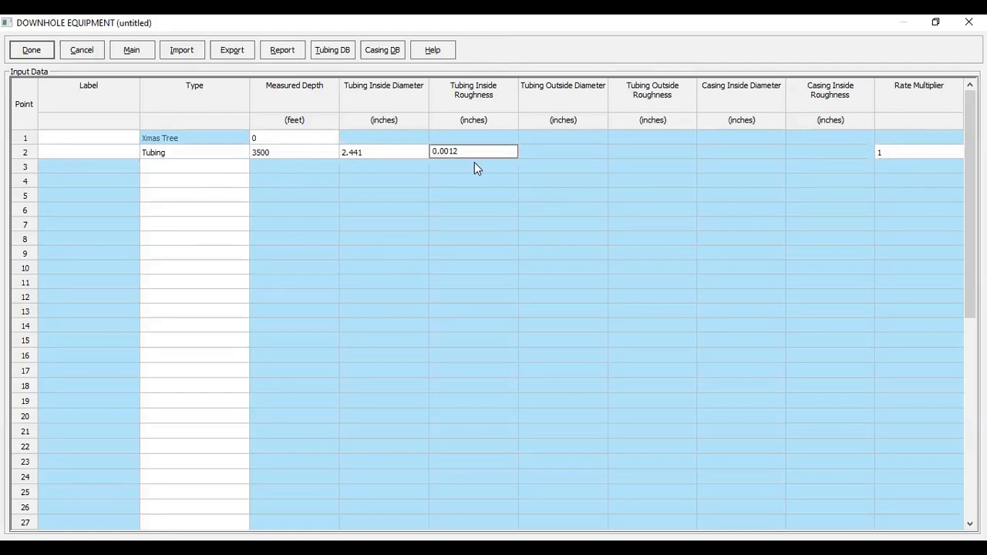
{"action": "left_click", "coordinate": [241, 168]}
{"action": "left_click", "coordinate": [414, 180]}
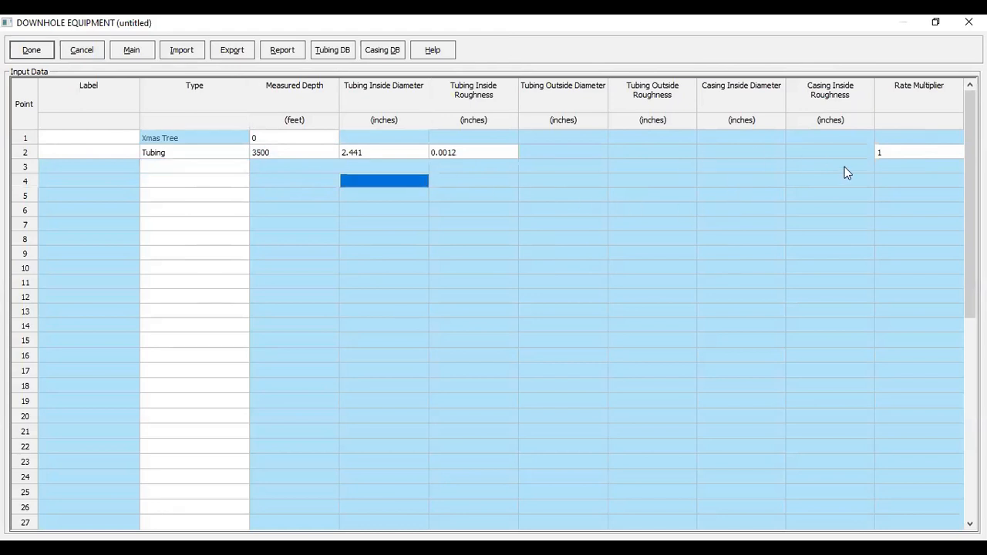
{"action": "left_click", "coordinate": [33, 50]}
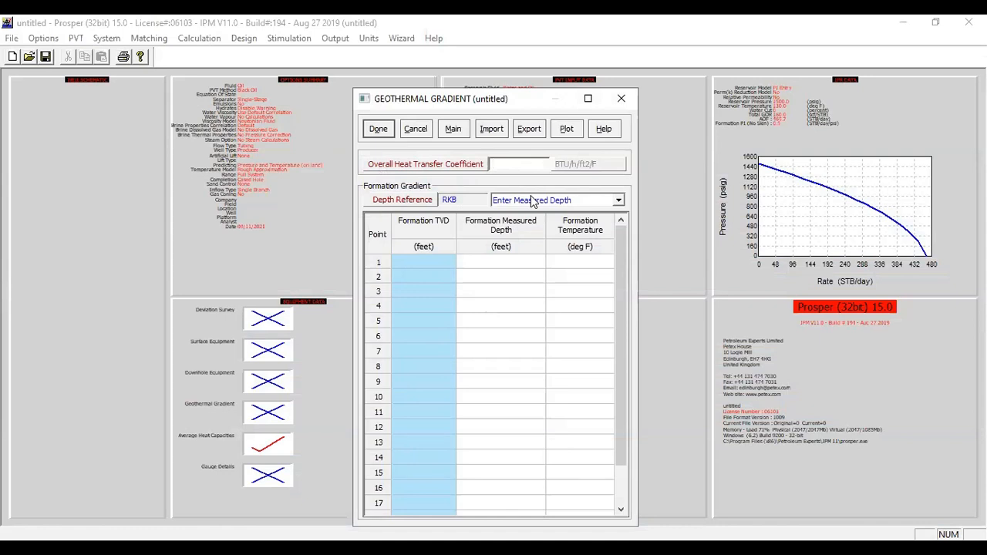
Step: Set the overall heat transfer coefficient to 8 BTU/h/ft2/F and enter a formation temperature of 60 deg F at measured depth 0
{"action": "type", "text": "8"}
{"action": "left_click", "coordinate": [518, 263]}
{"action": "type", "text": "0"}
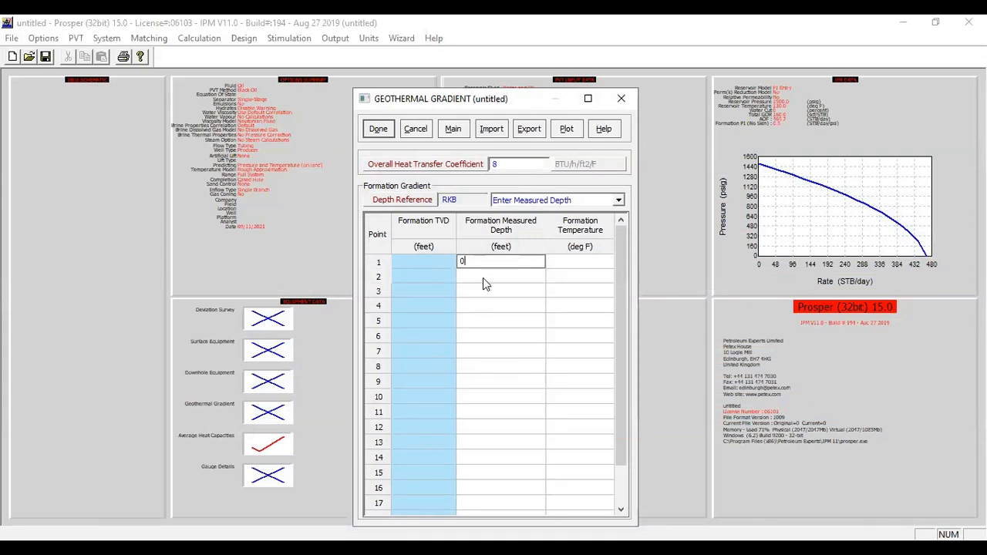
{"action": "key", "text": "Return"}
{"action": "left_click", "coordinate": [572, 264]}
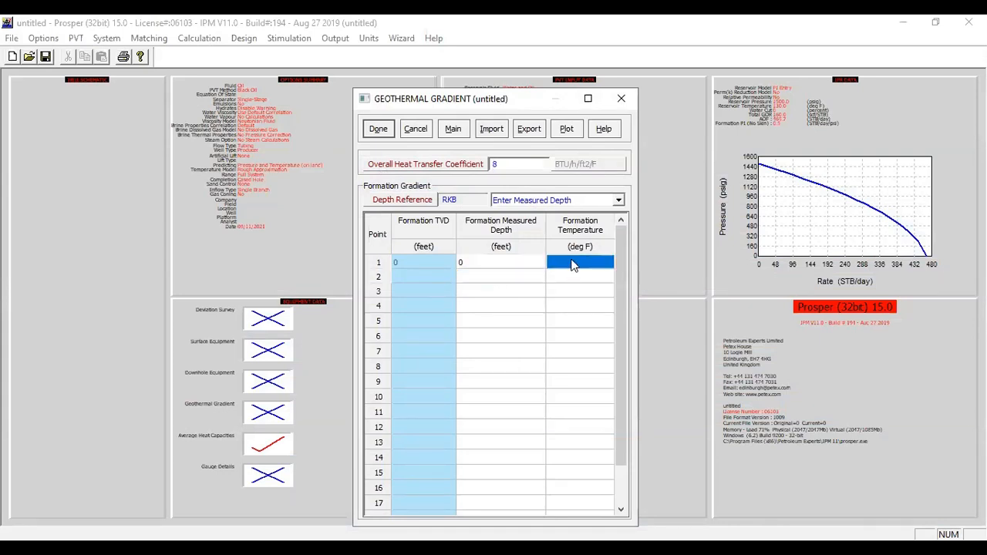
{"action": "type", "text": "60"}
Step: Enter a formation temperature of 130 deg F at 3500 feet measured depth and accept the geothermal gradient
{"action": "left_click", "coordinate": [514, 279]}
{"action": "type", "text": "3500"}
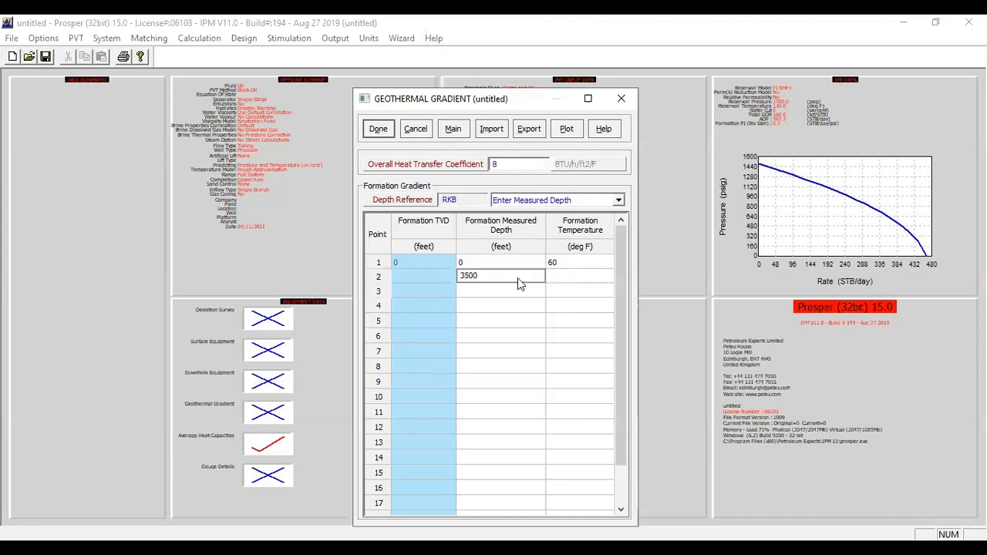
{"action": "left_click", "coordinate": [571, 284]}
{"action": "type", "text": "130"}
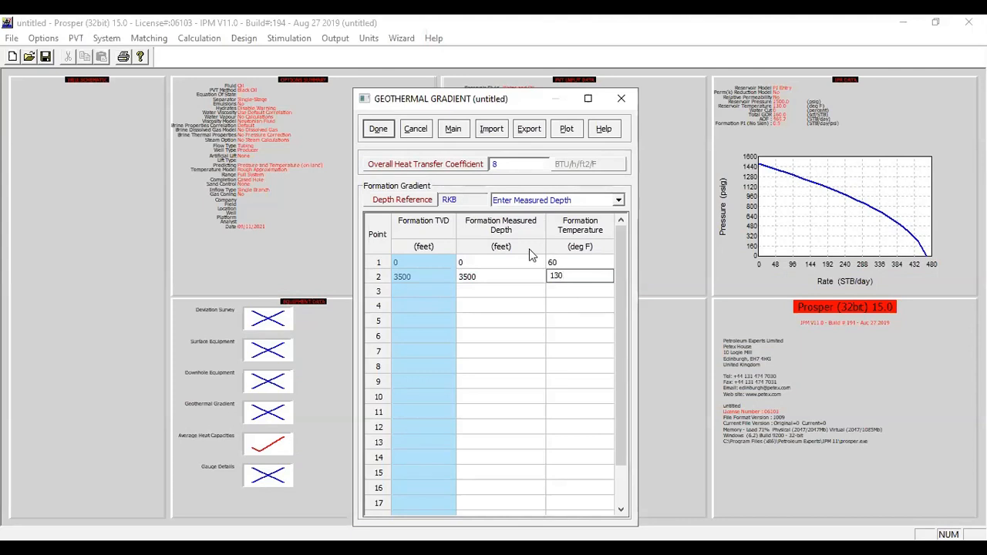
{"action": "left_click", "coordinate": [378, 129]}
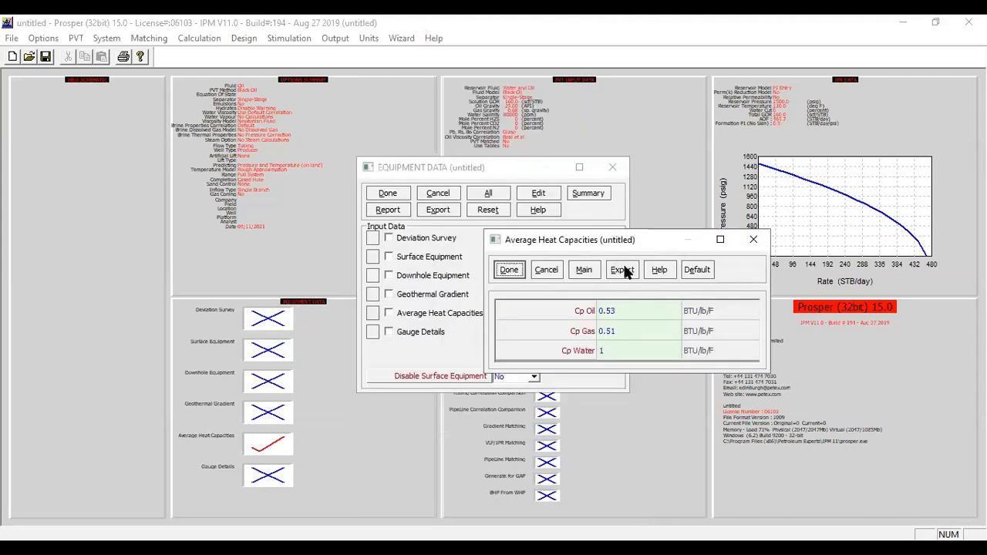
Step: Review the default average heat capacities of oil, gas and water and accept them without editing
{"action": "left_click", "coordinate": [617, 312]}
{"action": "left_click", "coordinate": [623, 330]}
{"action": "left_click", "coordinate": [622, 348]}
{"action": "left_click", "coordinate": [633, 328]}
{"action": "left_click", "coordinate": [642, 309]}
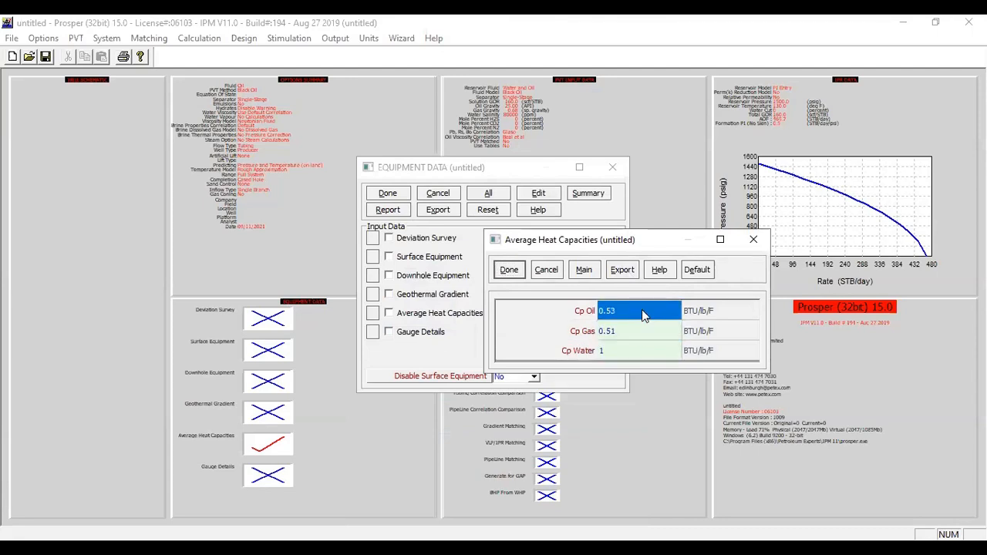
{"action": "left_click", "coordinate": [588, 336]}
{"action": "left_click", "coordinate": [609, 350]}
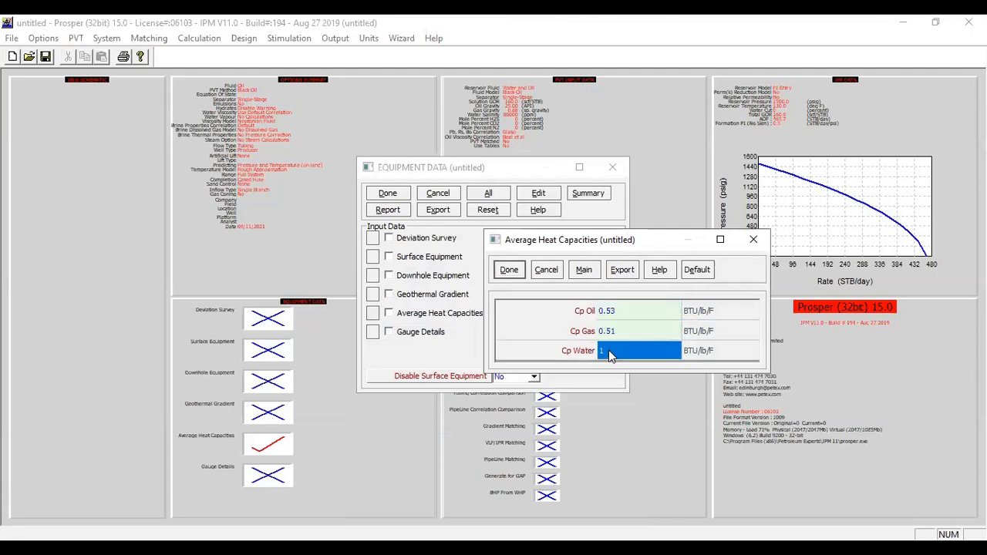
{"action": "left_click", "coordinate": [519, 275]}
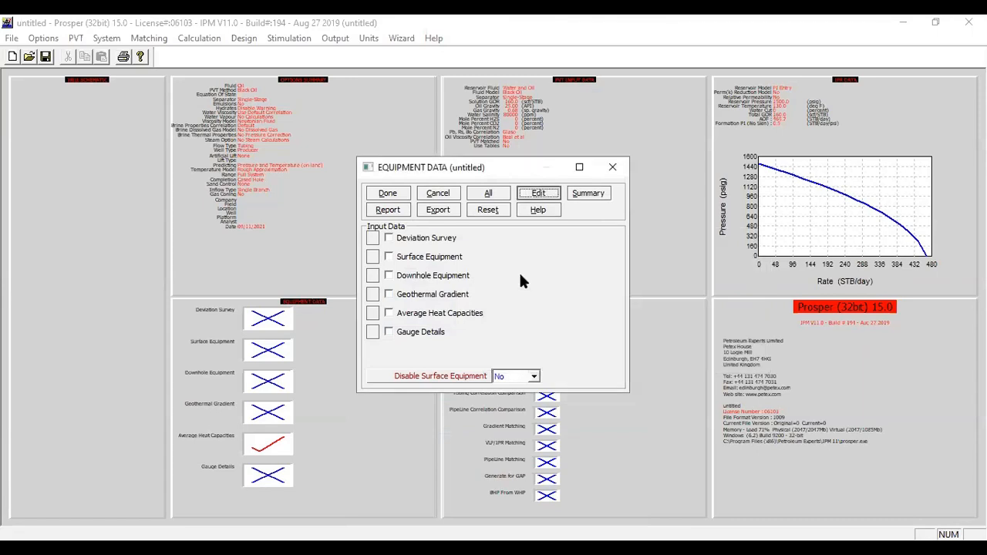
Step: Review the equipment summary and the downhole equipment drawing, and accept the equipment data
{"action": "left_click", "coordinate": [588, 194]}
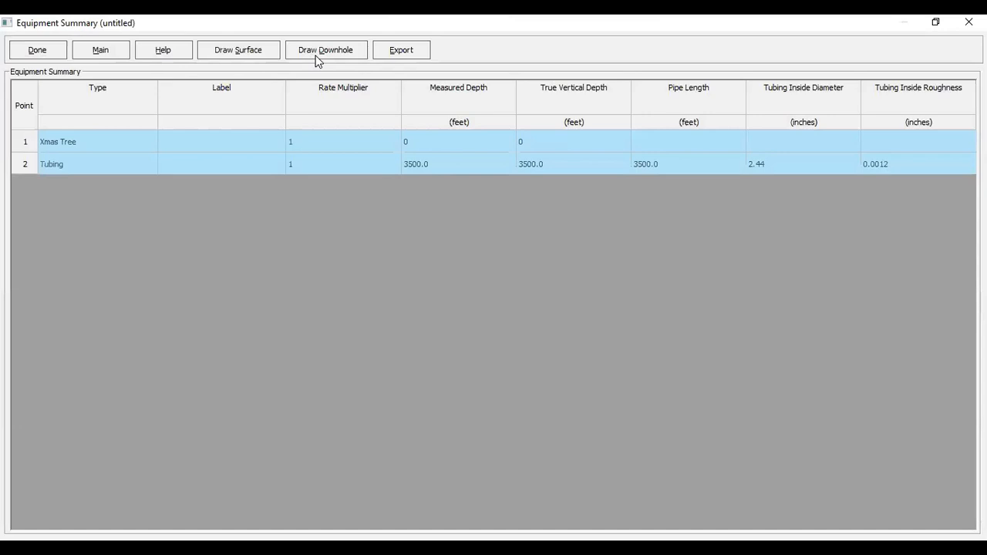
{"action": "left_click", "coordinate": [318, 51]}
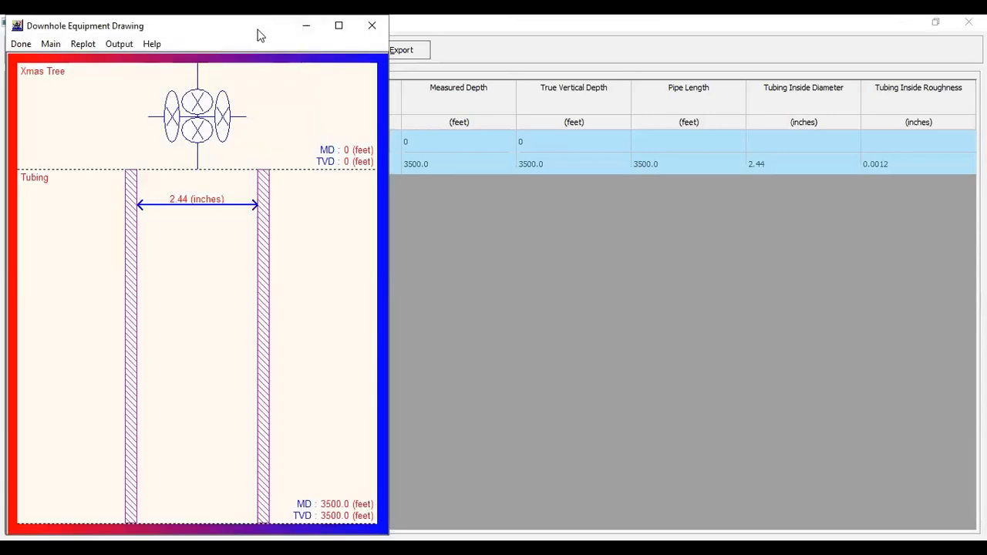
{"action": "left_click_drag", "start_coordinate": [260, 35], "coordinate": [622, 38]}
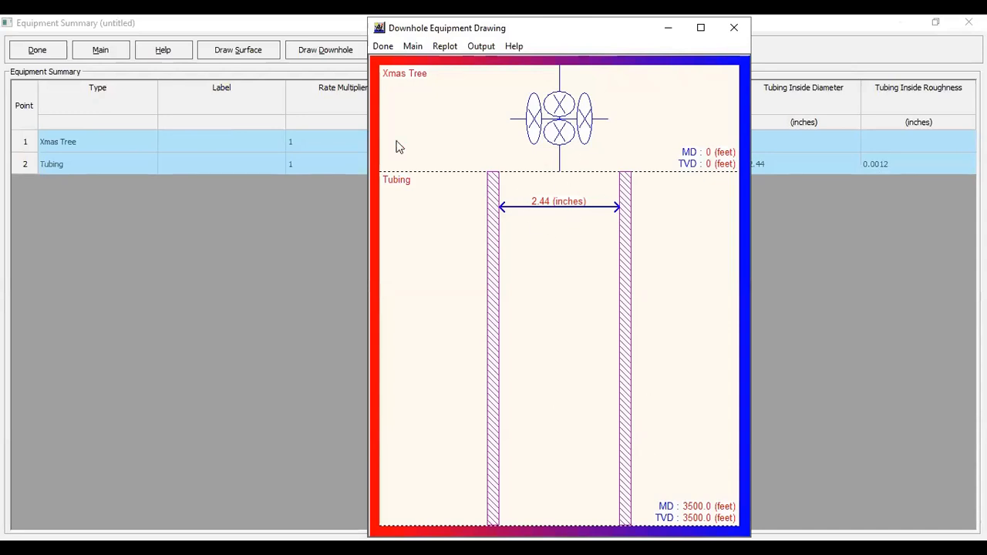
{"action": "left_click", "coordinate": [393, 45]}
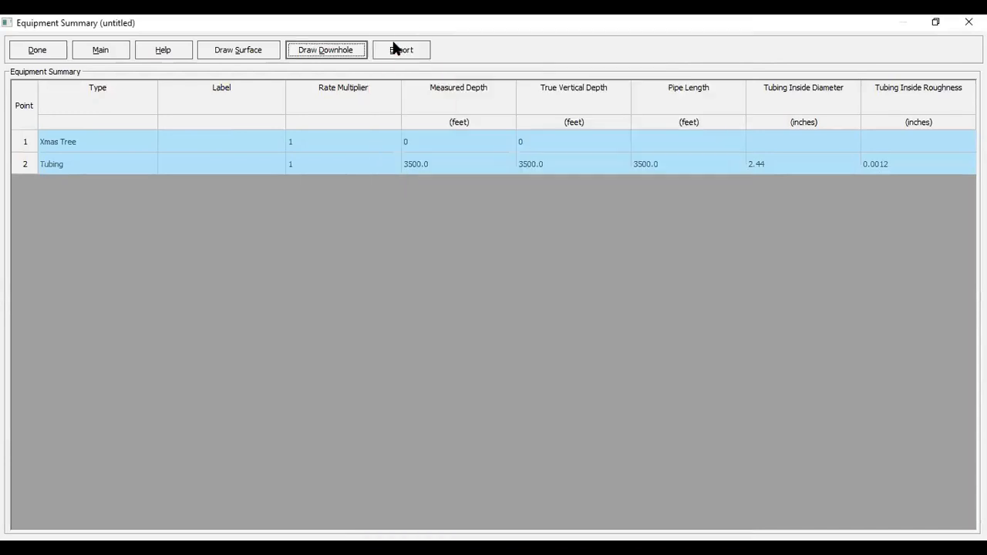
{"action": "left_click", "coordinate": [54, 54]}
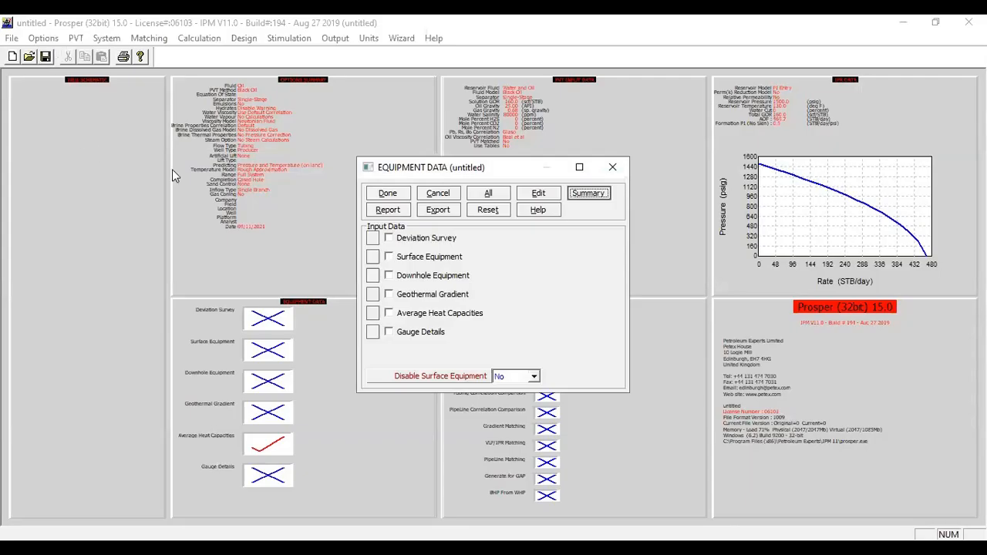
{"action": "left_click", "coordinate": [385, 192]}
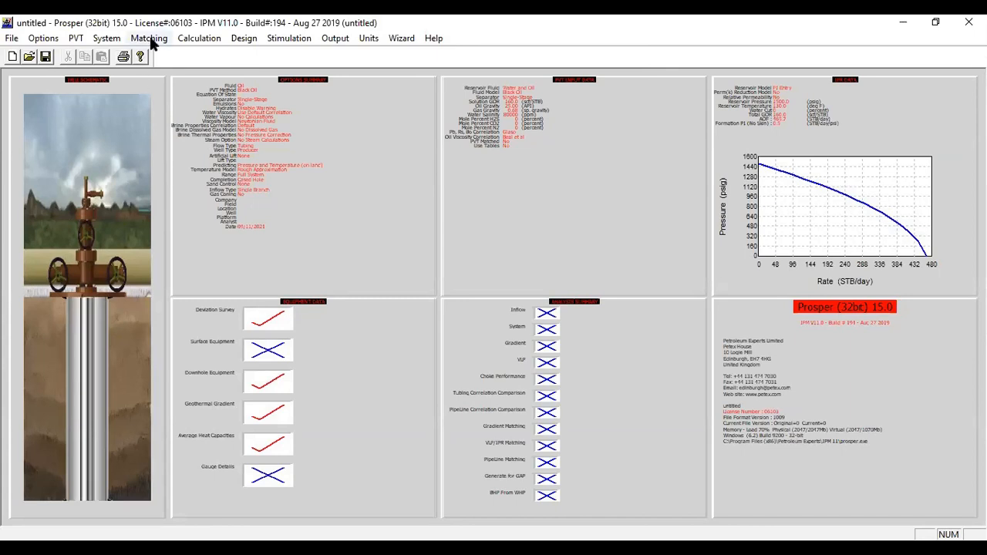
Step: Open the System (IPR+VLP) calculation and set the top node pressure to 100 psig
{"action": "left_click", "coordinate": [217, 41]}
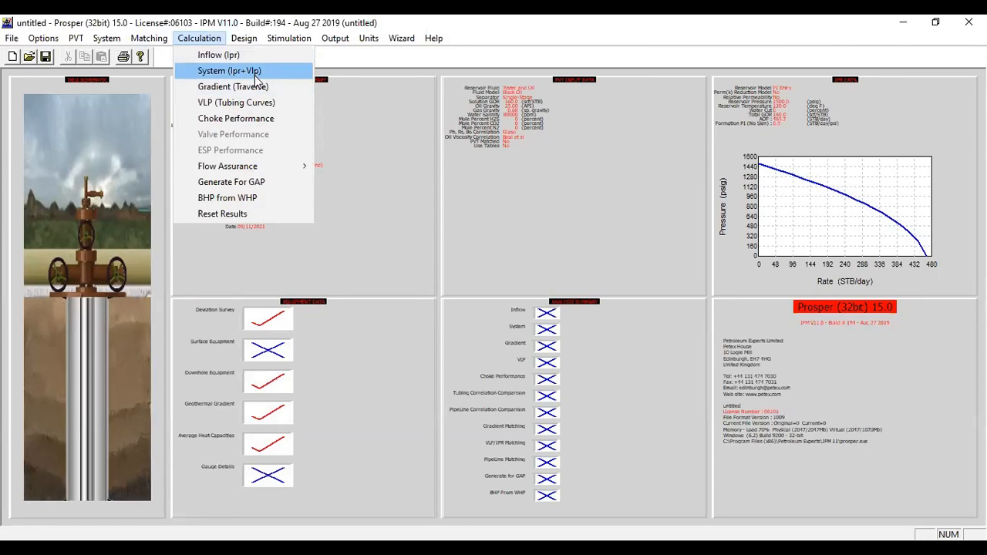
{"action": "left_click", "coordinate": [257, 78]}
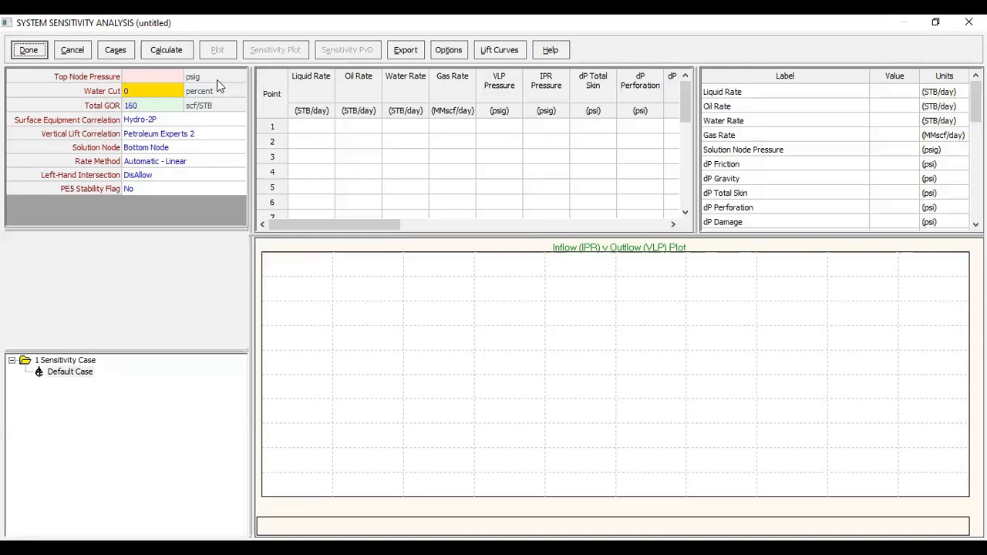
{"action": "left_click", "coordinate": [170, 78]}
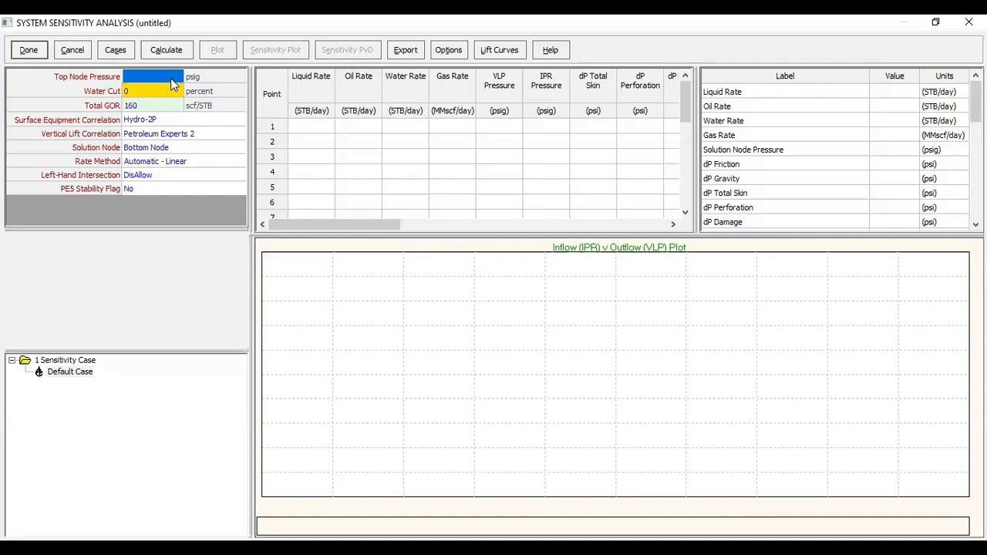
{"action": "type", "text": "100"}
{"action": "key", "text": "Return"}
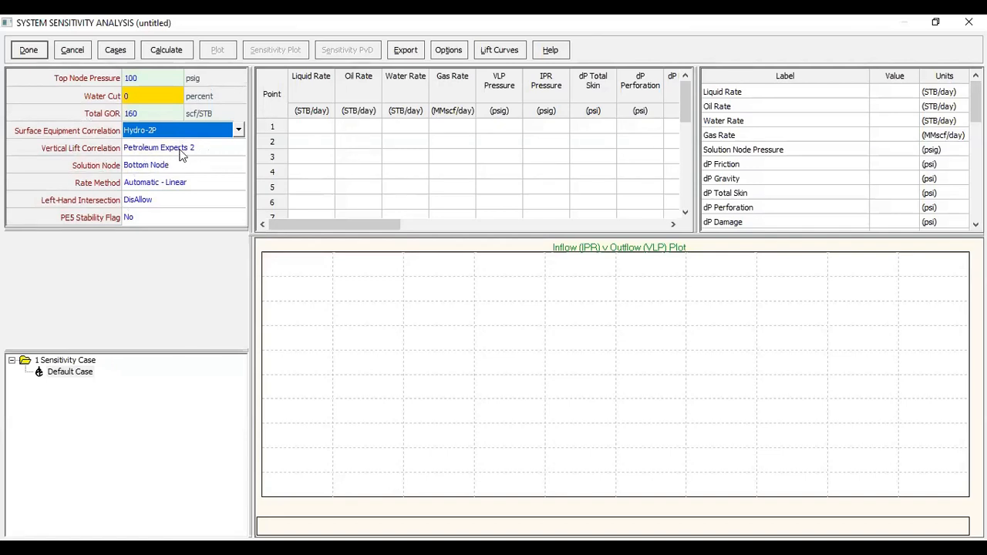
Step: Calculate the default sensitivity case with the calculating data shown
{"action": "left_click", "coordinate": [182, 54]}
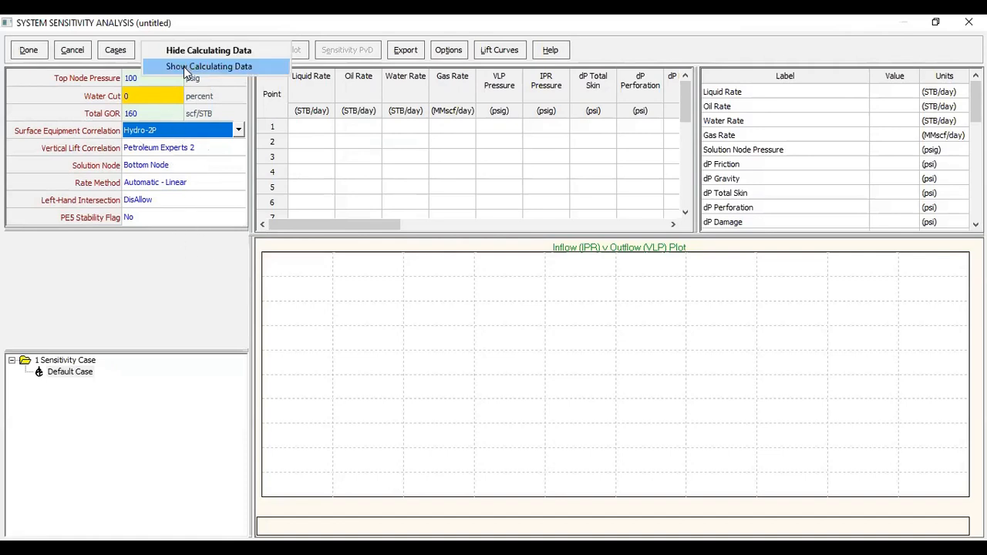
{"action": "left_click", "coordinate": [270, 67]}
{"action": "key", "text": "Return"}
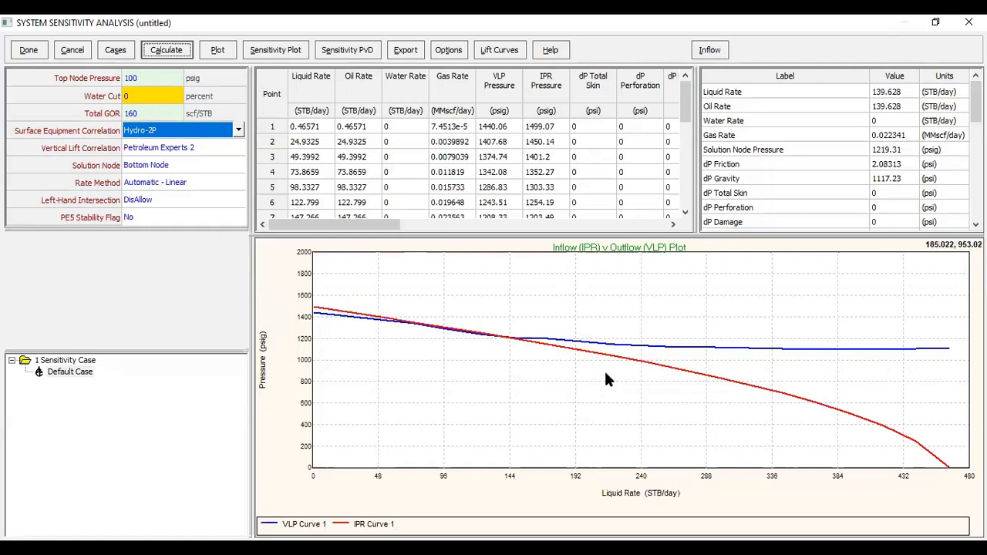
Step: Check the solution's liquid rate, oil rate and gas rate for the default case
{"action": "left_click", "coordinate": [896, 94]}
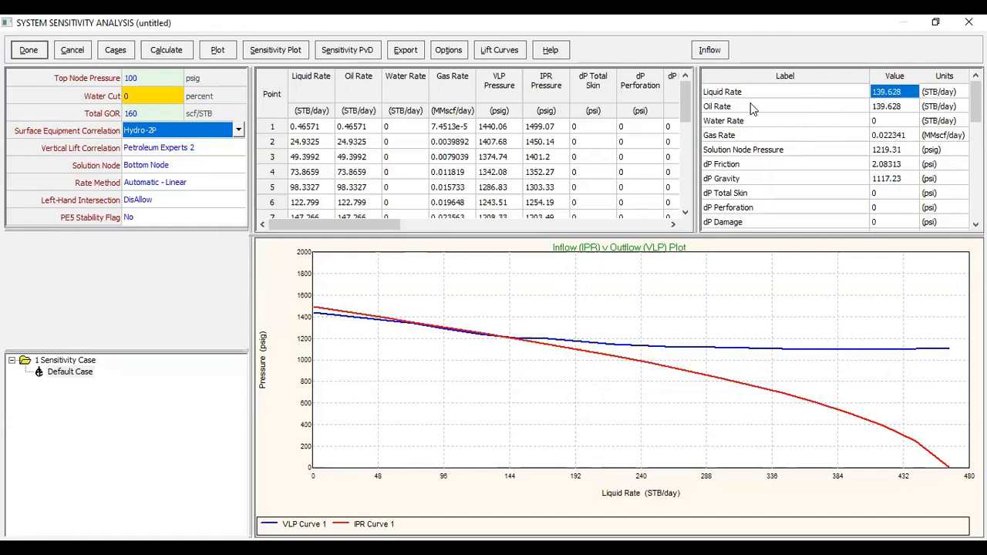
{"action": "left_click", "coordinate": [888, 107]}
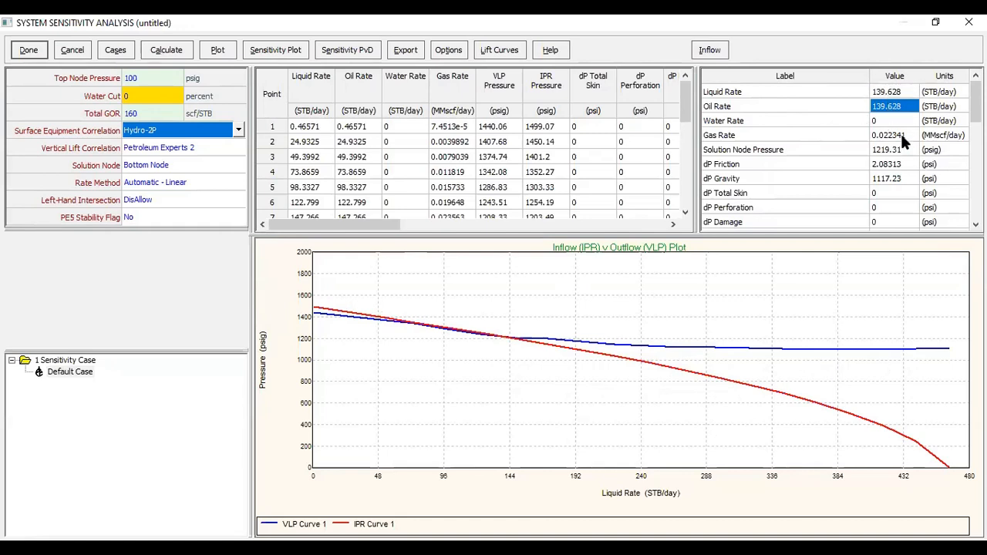
{"action": "left_click", "coordinate": [901, 135]}
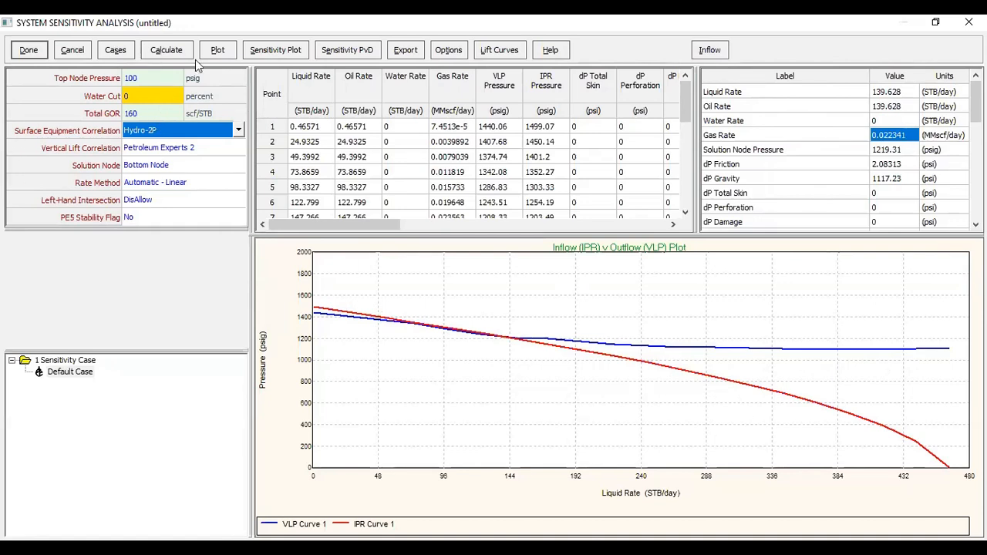
Step: Plot VLP and IPR pressure against liquid rate for all cases, examine where the curves intersect, and close the plot
{"action": "left_click", "coordinate": [219, 51]}
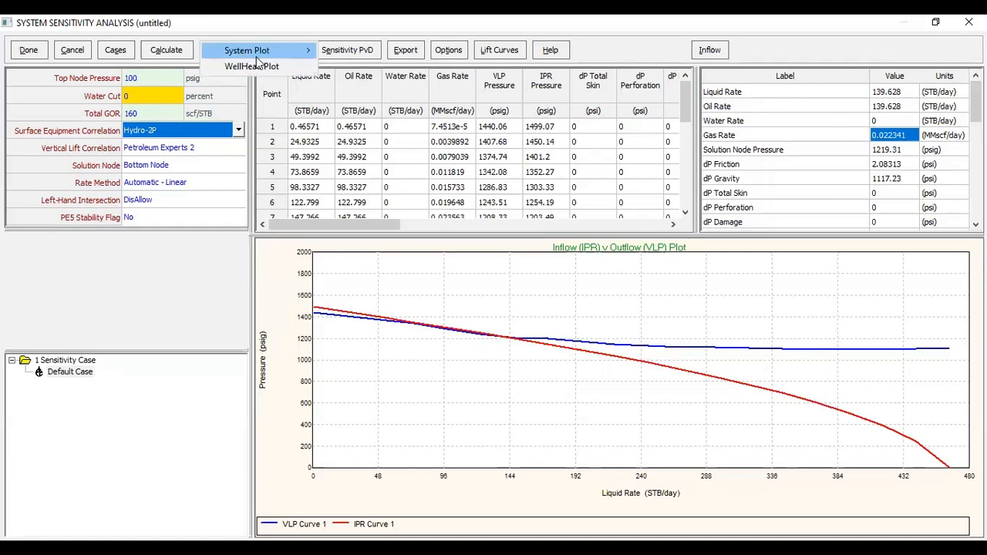
{"action": "mouse_move", "coordinate": [255, 51]}
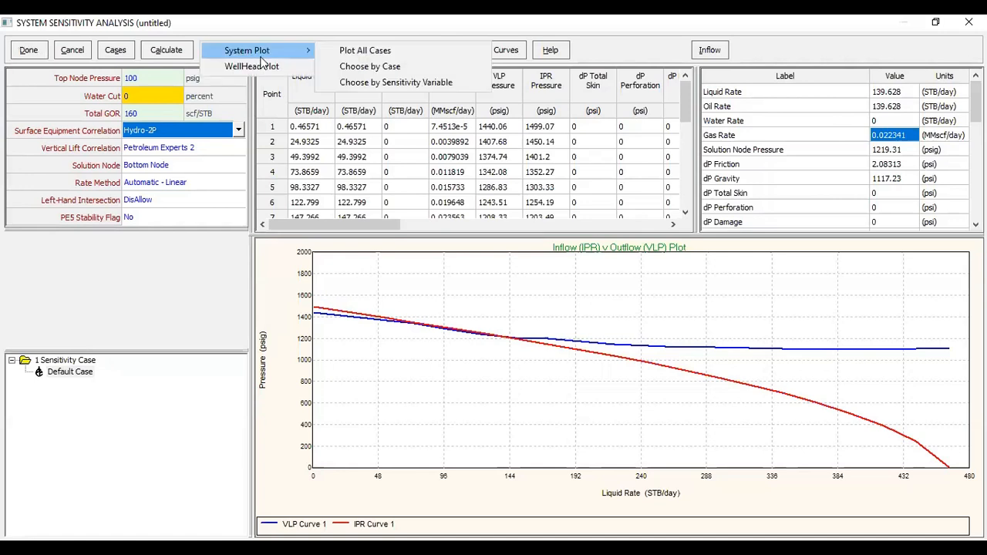
{"action": "left_click", "coordinate": [359, 51]}
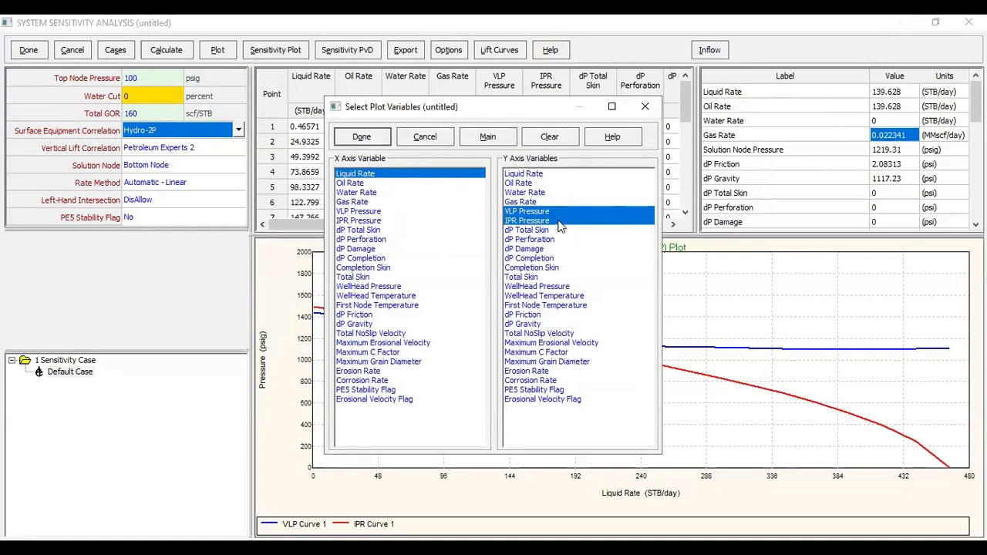
{"action": "left_click", "coordinate": [380, 135]}
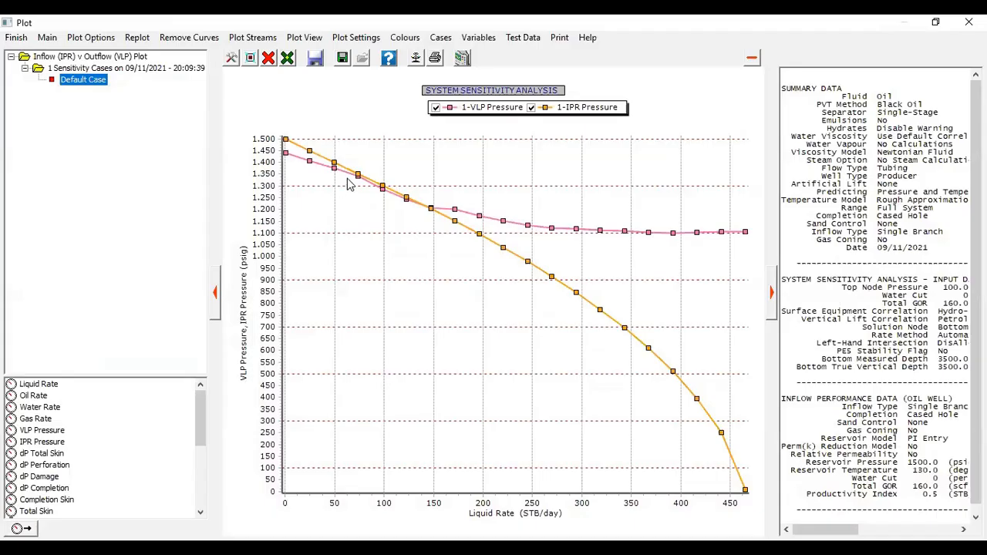
{"action": "mouse_move", "coordinate": [296, 160]}
{"action": "left_click", "coordinate": [19, 43]}
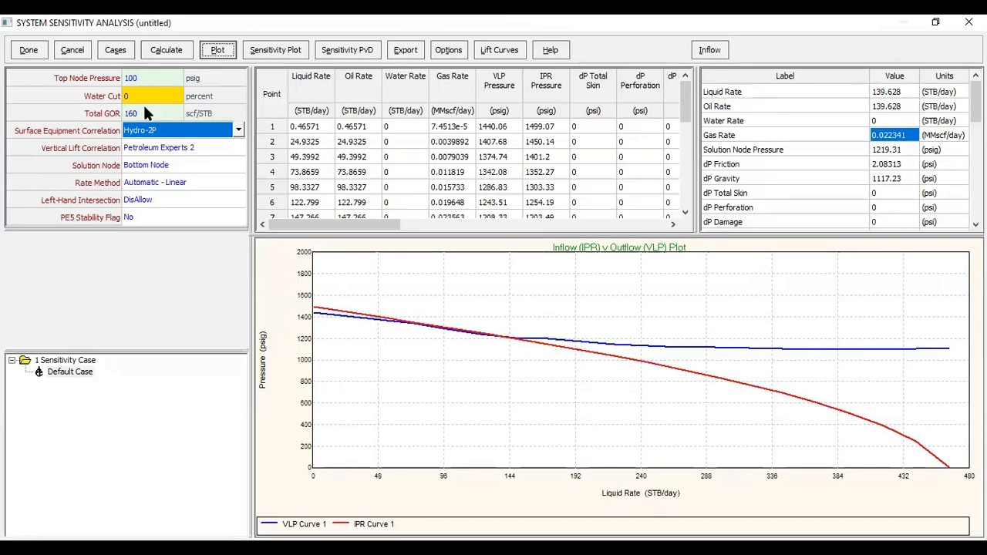
Step: Define sensitivity cases on water cut with values of 0 and 80 percent and accept them
{"action": "left_click", "coordinate": [119, 51]}
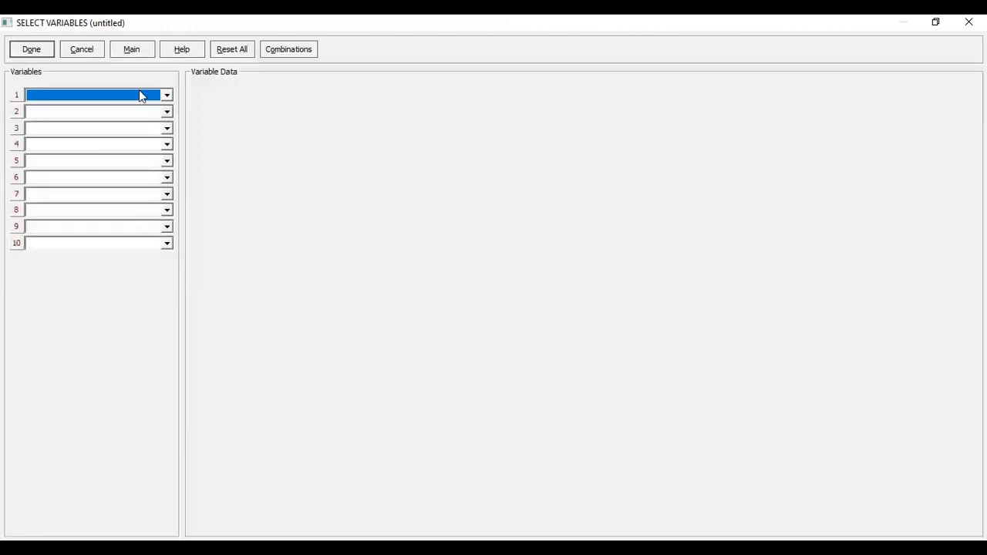
{"action": "left_click", "coordinate": [140, 95]}
{"action": "left_click", "coordinate": [107, 117]}
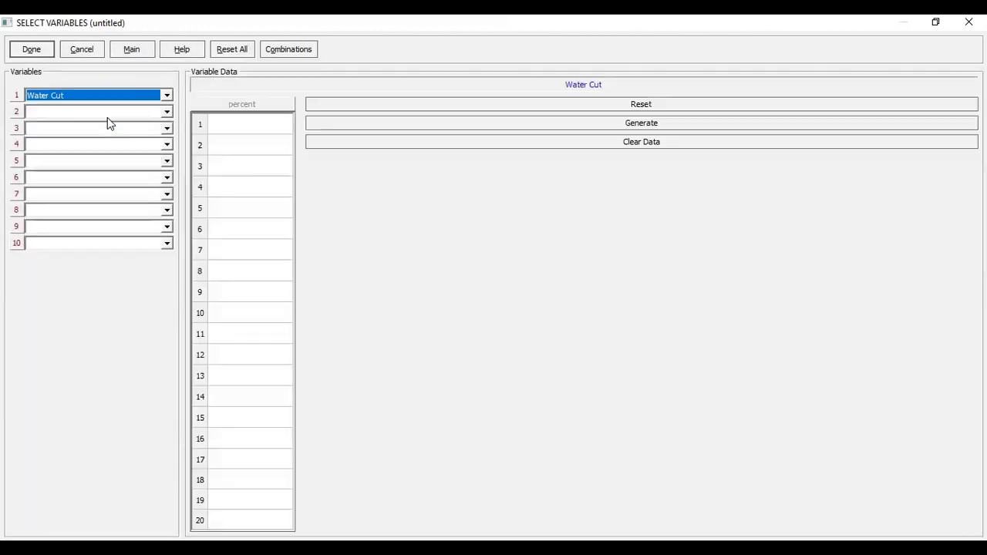
{"action": "left_click", "coordinate": [243, 126]}
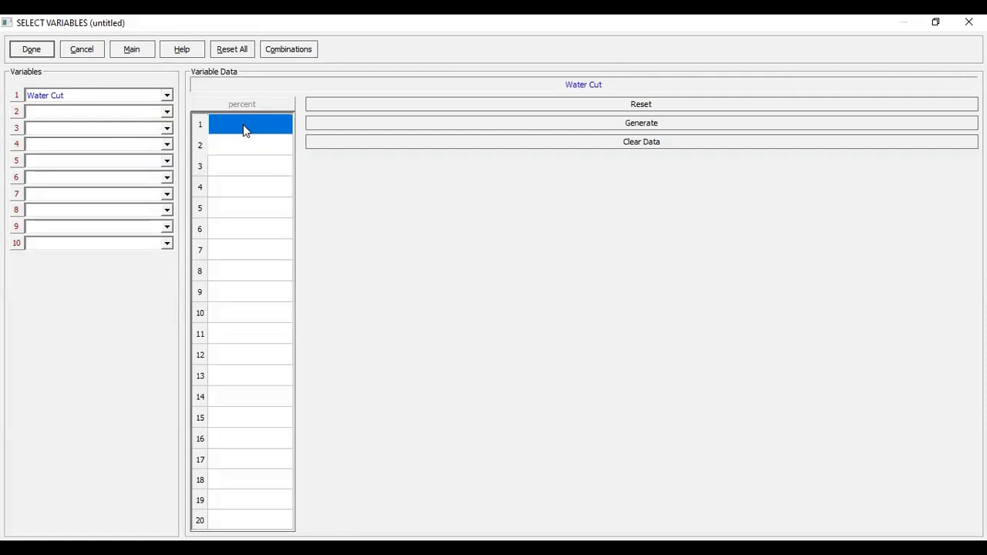
{"action": "type", "text": "0"}
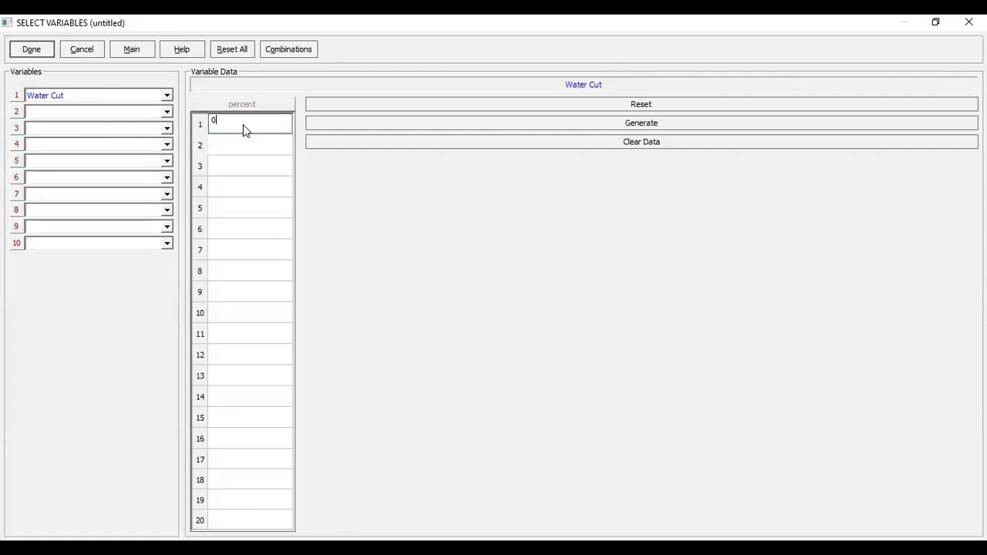
{"action": "left_click", "coordinate": [263, 142]}
{"action": "type", "text": "80"}
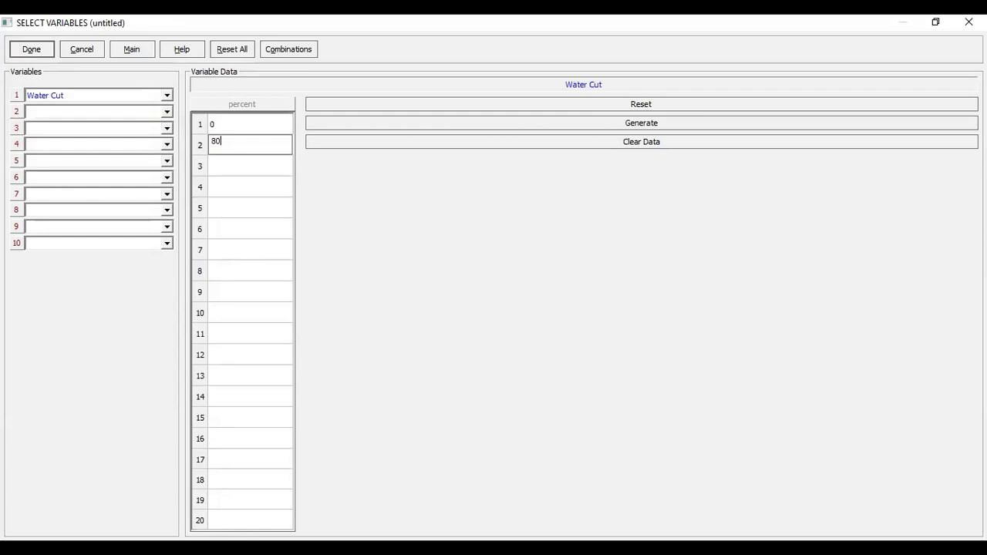
{"action": "left_click", "coordinate": [29, 56]}
{"action": "left_click", "coordinate": [30, 53]}
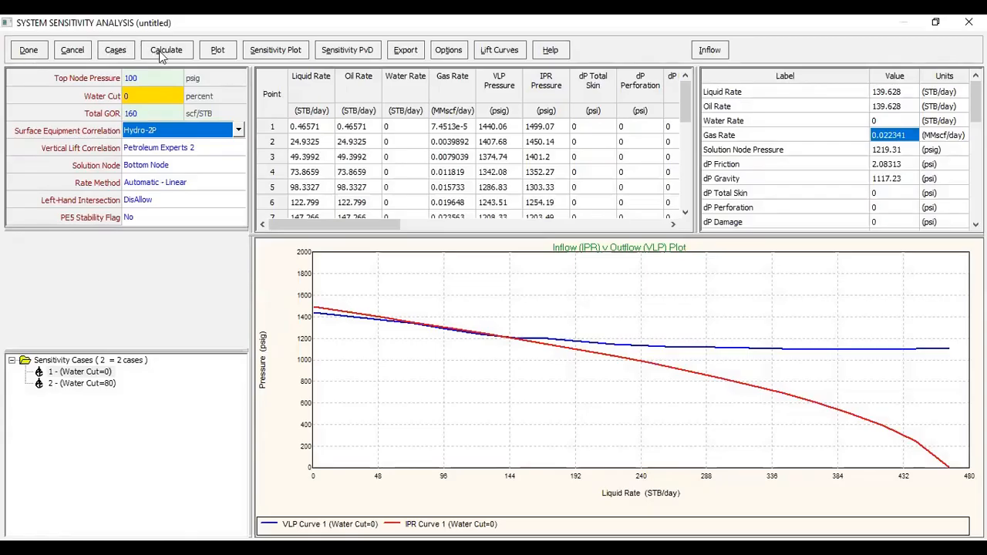
Step: Calculate the system analysis for both water cut cases with the calculating data shown
{"action": "left_click", "coordinate": [160, 54]}
{"action": "left_click", "coordinate": [208, 69]}
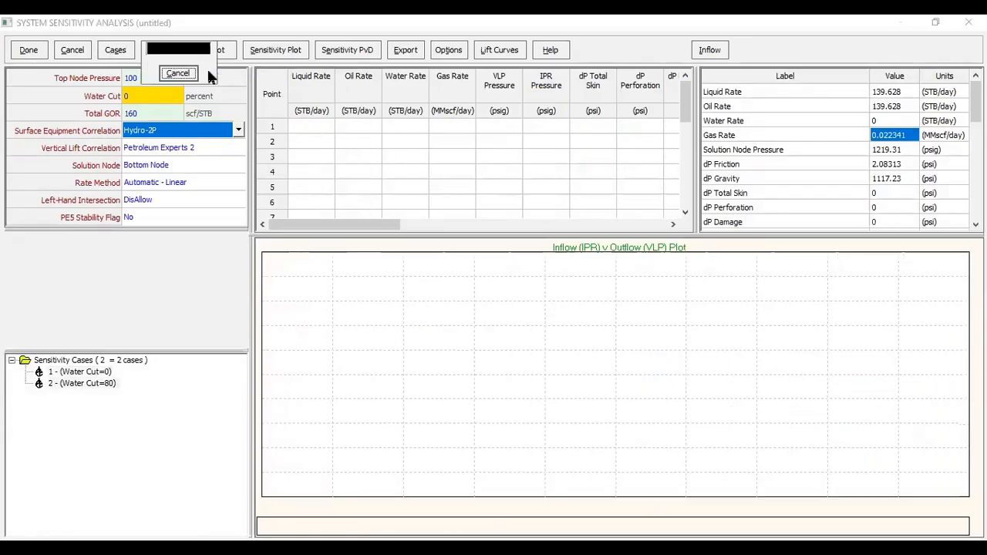
{"action": "left_click", "coordinate": [585, 317]}
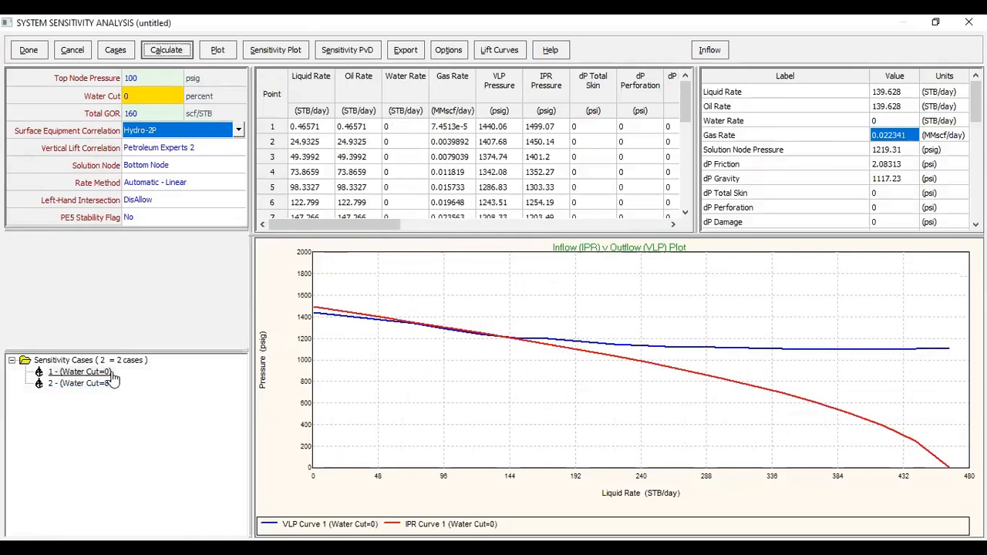
Step: Compare the solution rates and the IPR/VLP curves of the 0 and 80 percent water cut cases
{"action": "left_click", "coordinate": [100, 372]}
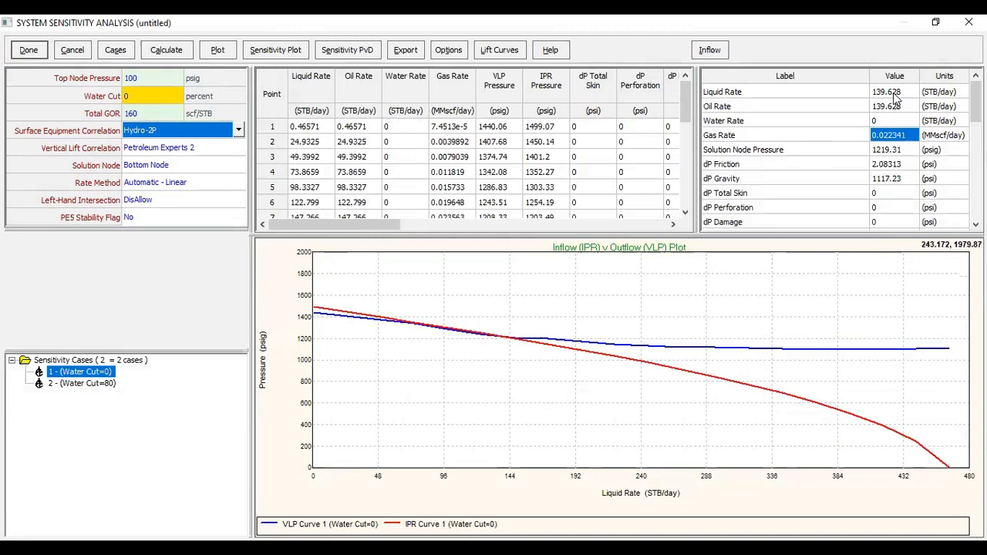
{"action": "left_click", "coordinate": [95, 387]}
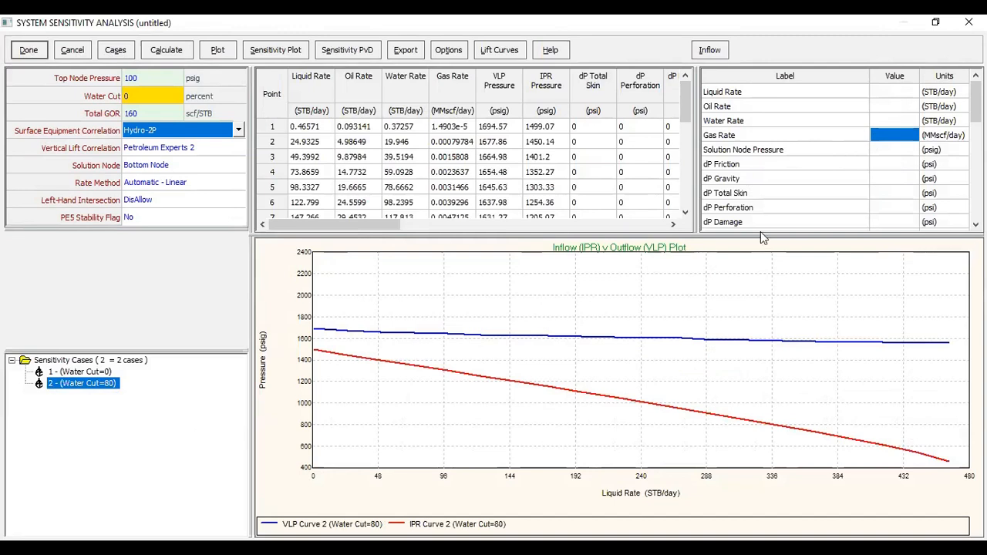
{"action": "left_click_drag", "start_coordinate": [882, 95], "coordinate": [888, 105]}
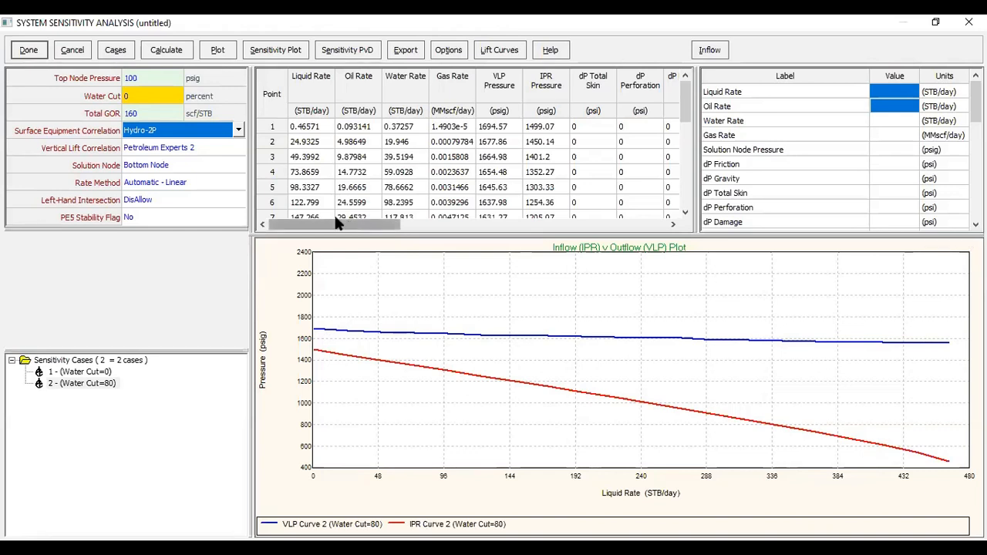
Step: Plot VLP and IPR pressure against liquid rate for both water cut cases, compare the curves, and close the plot
{"action": "left_click", "coordinate": [219, 51]}
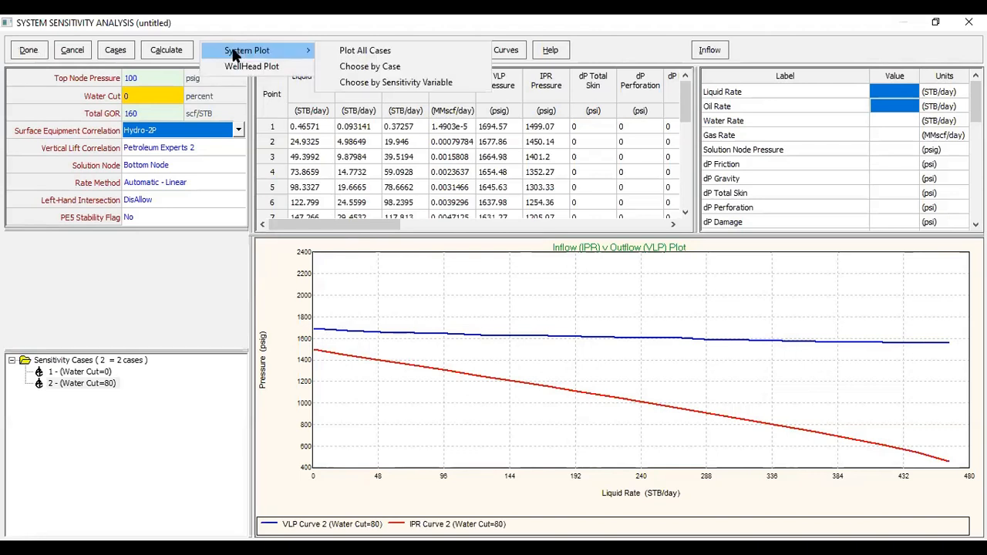
{"action": "left_click", "coordinate": [350, 82]}
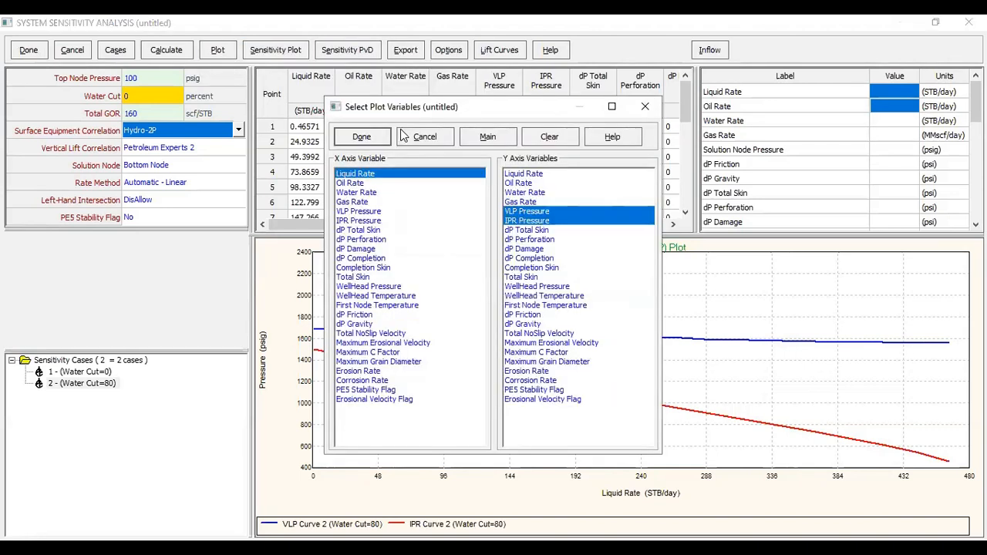
{"action": "left_click", "coordinate": [361, 139]}
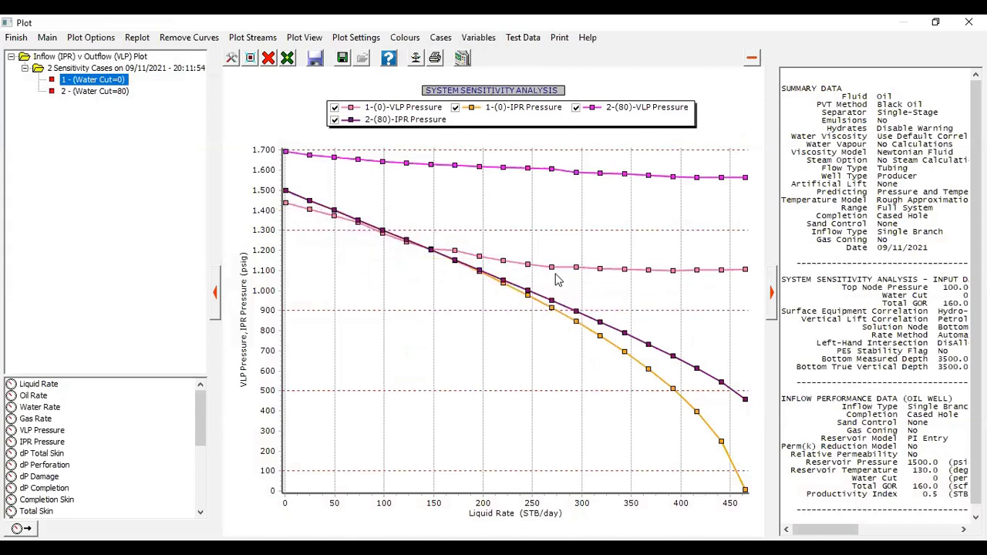
{"action": "mouse_move", "coordinate": [536, 270]}
{"action": "left_click", "coordinate": [21, 41]}
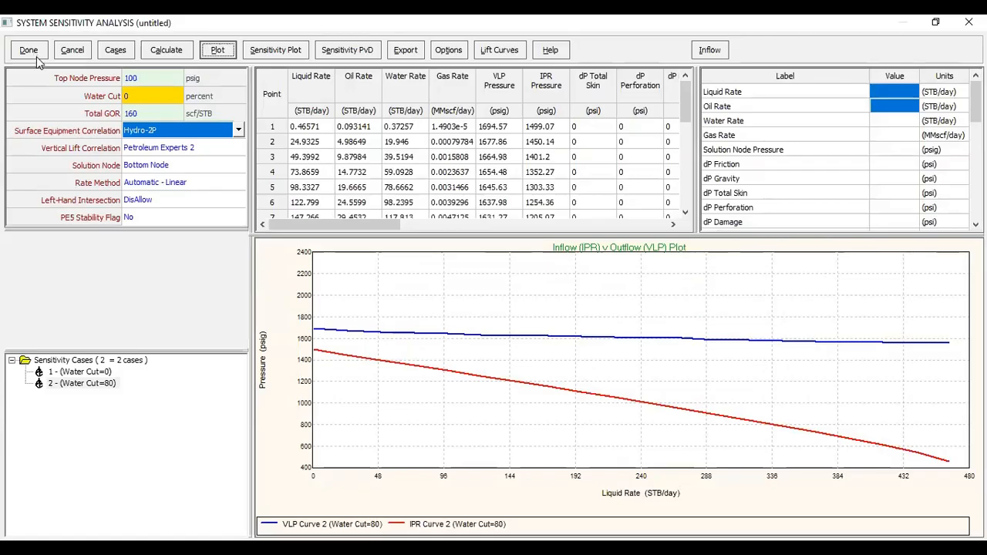
Step: Close the system analysis, set the artificial lift method to Sucker Rod Pump in the system summary, and accept it
{"action": "left_click", "coordinate": [29, 51]}
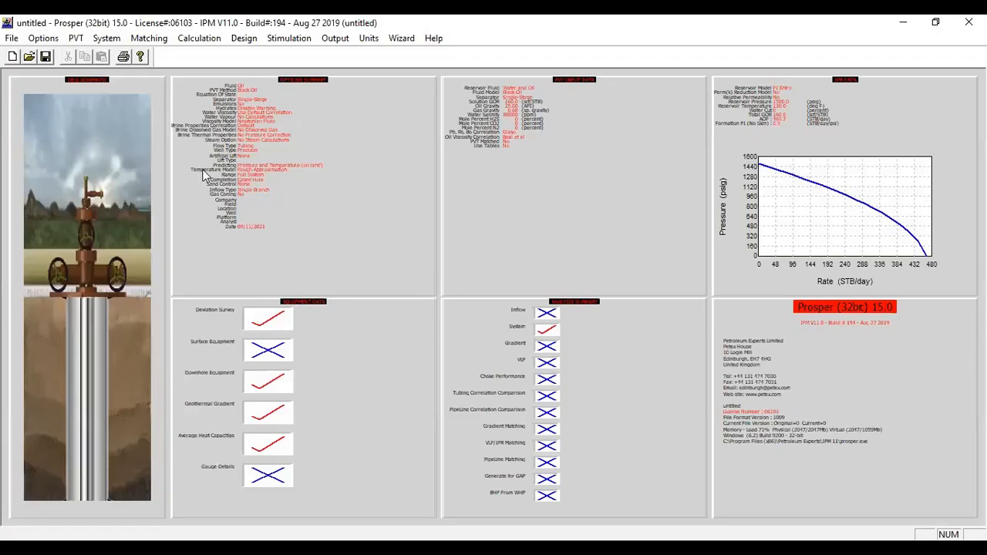
{"action": "left_click", "coordinate": [326, 197]}
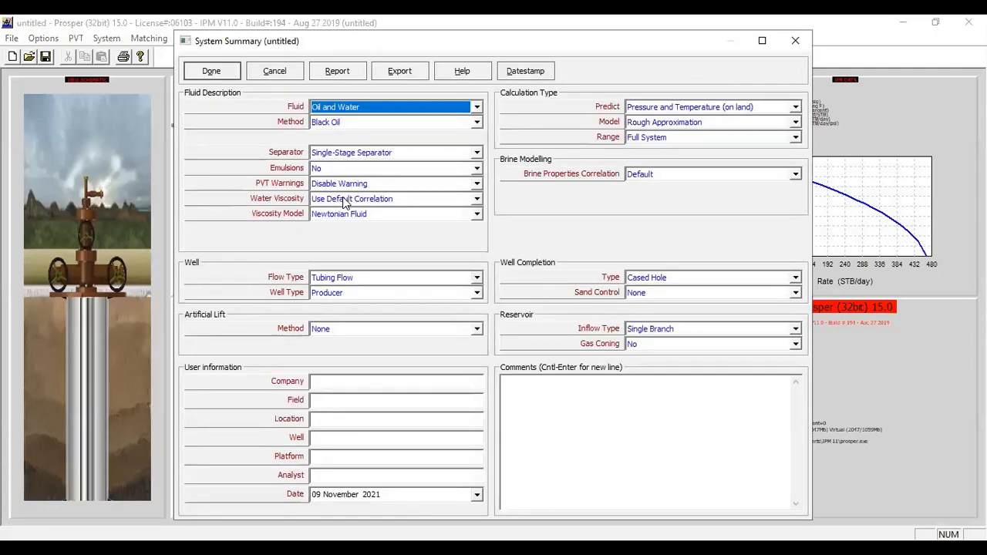
{"action": "left_click", "coordinate": [342, 331]}
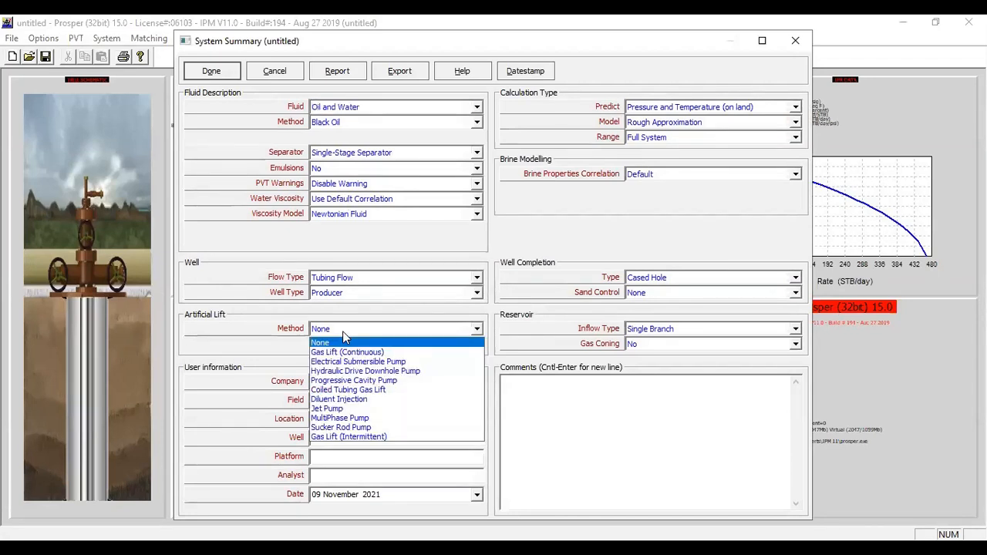
{"action": "left_click", "coordinate": [367, 428]}
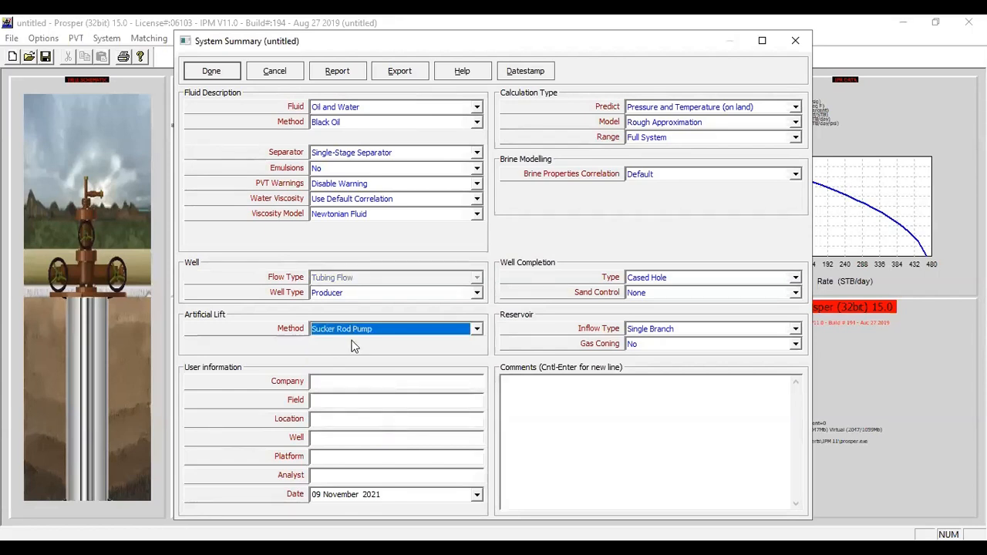
{"action": "left_click", "coordinate": [219, 70]}
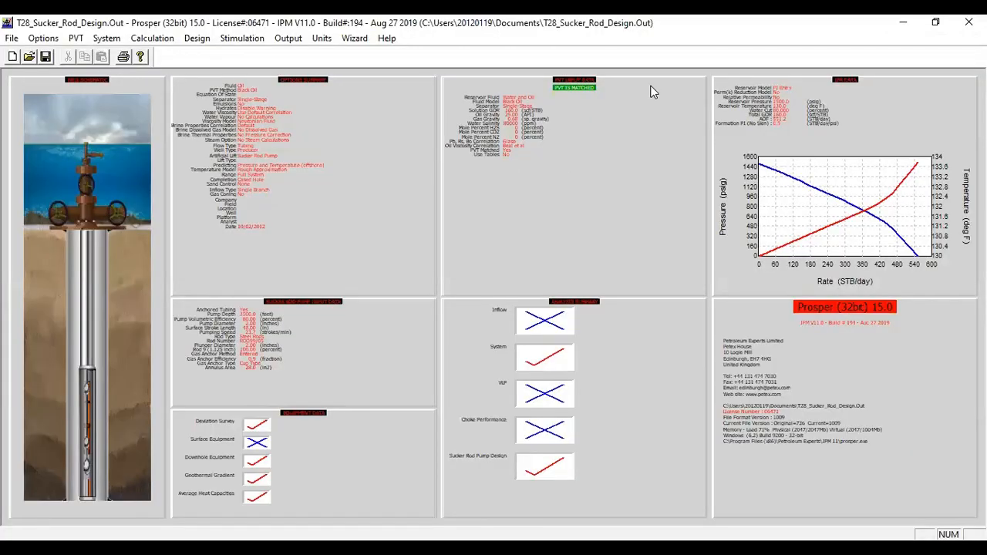
Step: Review the sucker rod pump design's PVT data, design inputs, pumping unit, rod selection and load and torque plots, and close it
{"action": "double_click", "coordinate": [651, 87]}
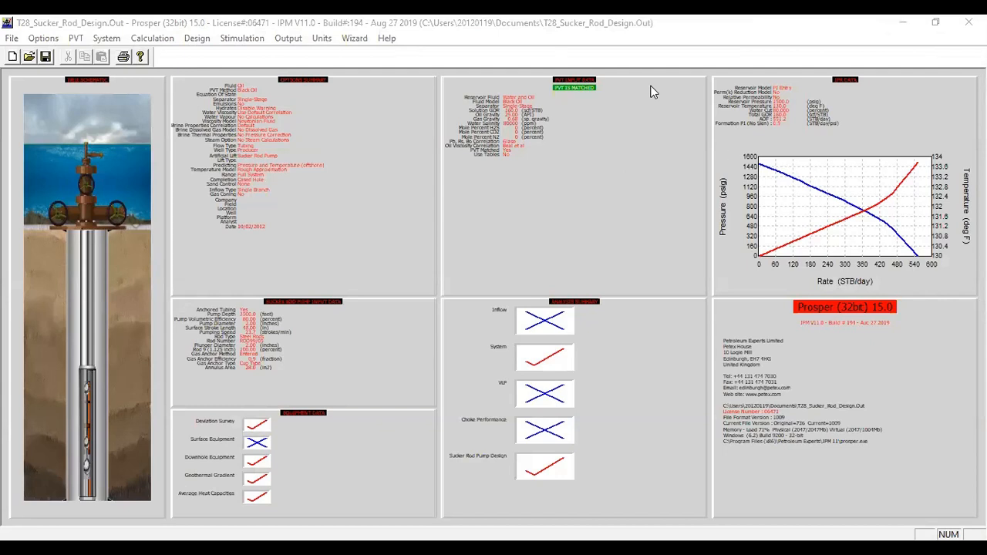
{"action": "left_click", "coordinate": [245, 40]}
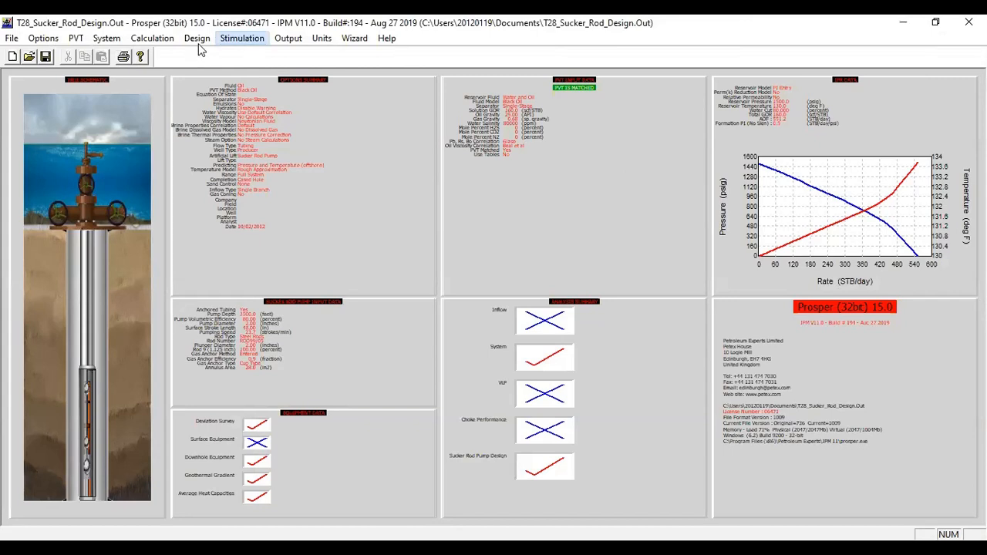
{"action": "left_click", "coordinate": [197, 40]}
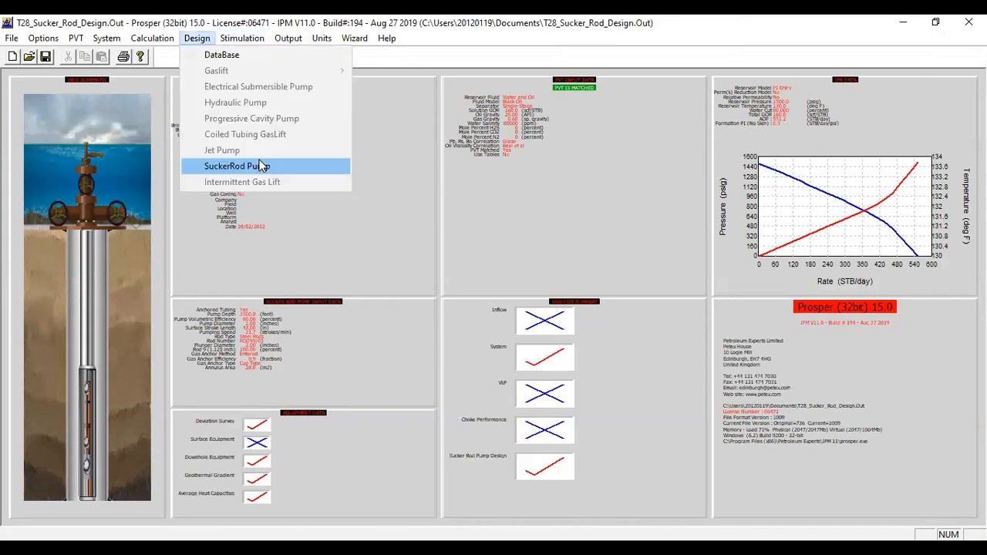
{"action": "left_click", "coordinate": [259, 163]}
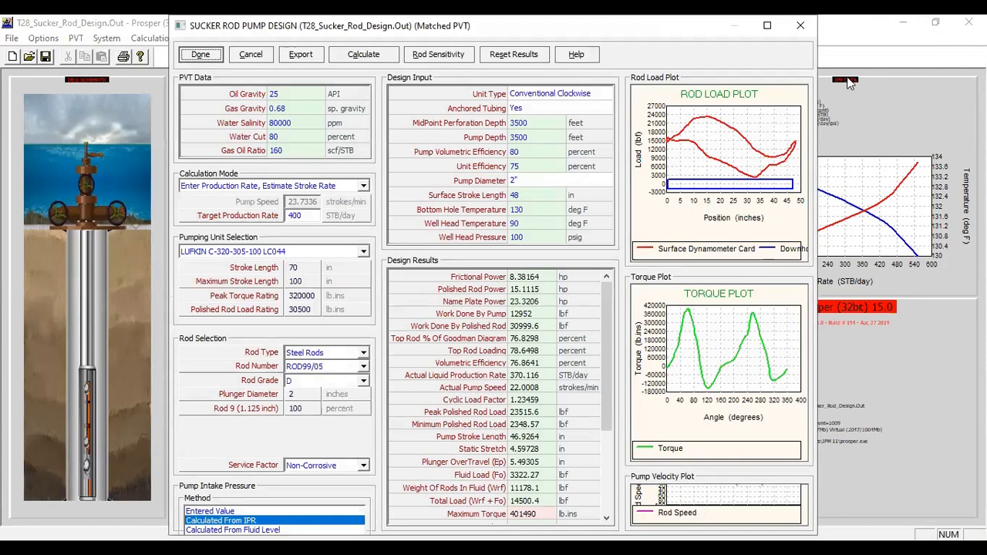
{"action": "left_click_drag", "start_coordinate": [249, 31], "coordinate": [164, 31]}
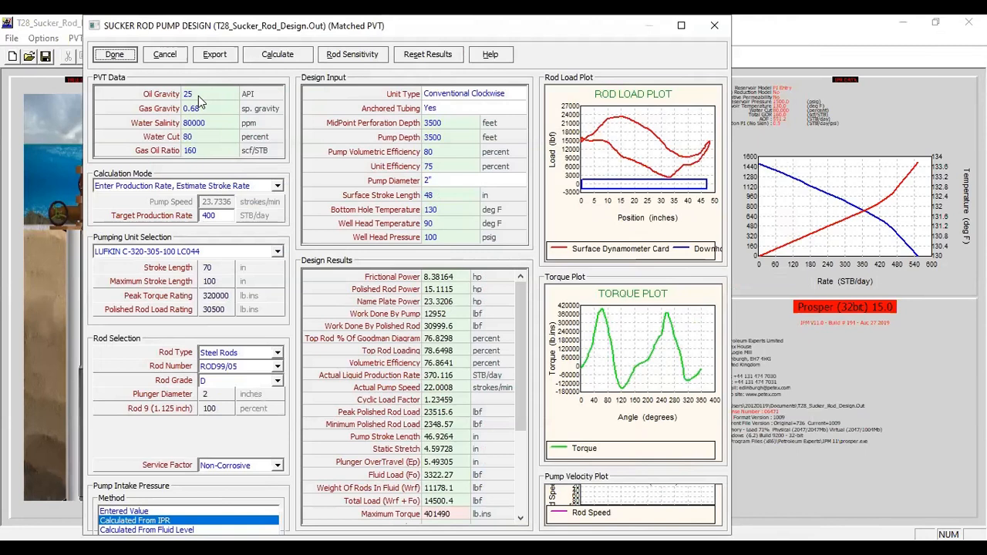
{"action": "left_click", "coordinate": [198, 96]}
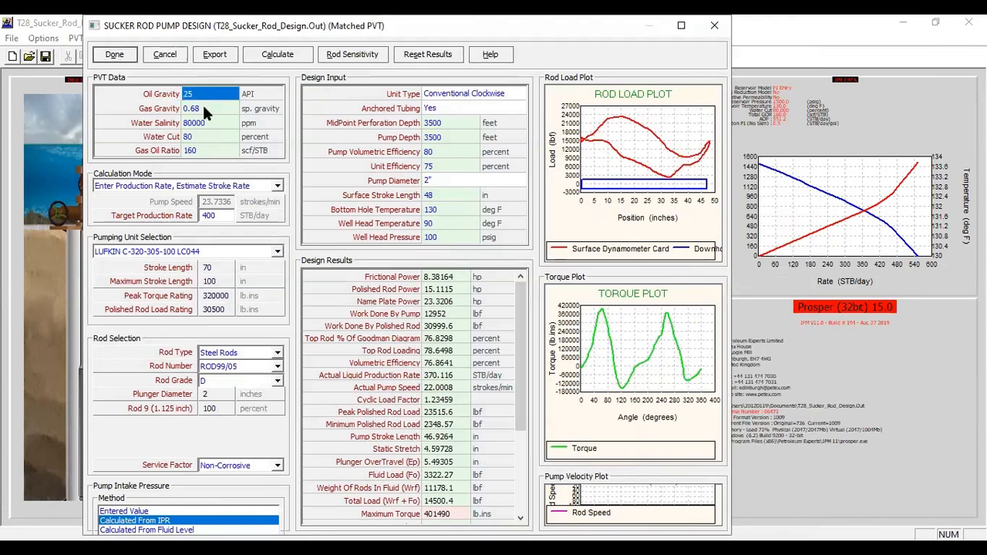
{"action": "left_click", "coordinate": [216, 112]}
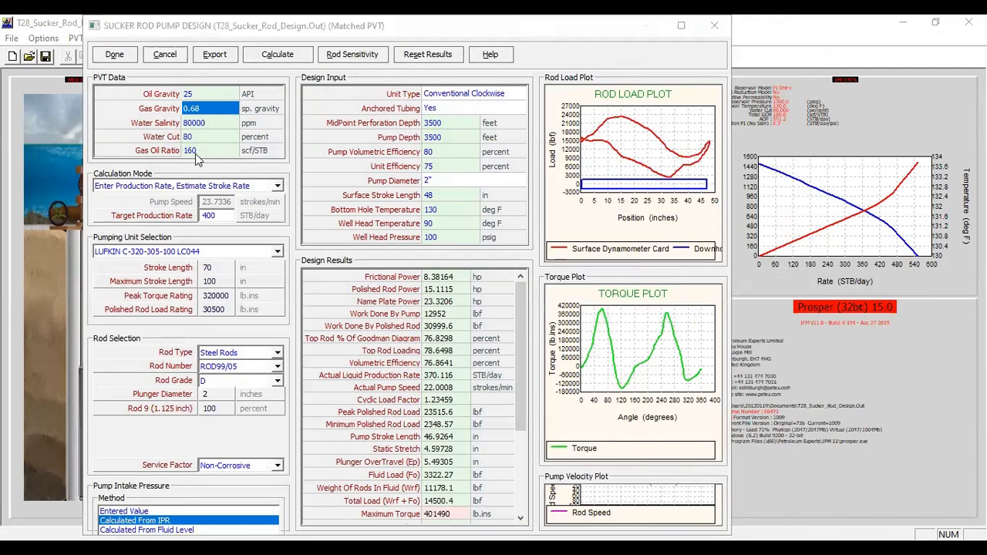
{"action": "left_click", "coordinate": [374, 21]}
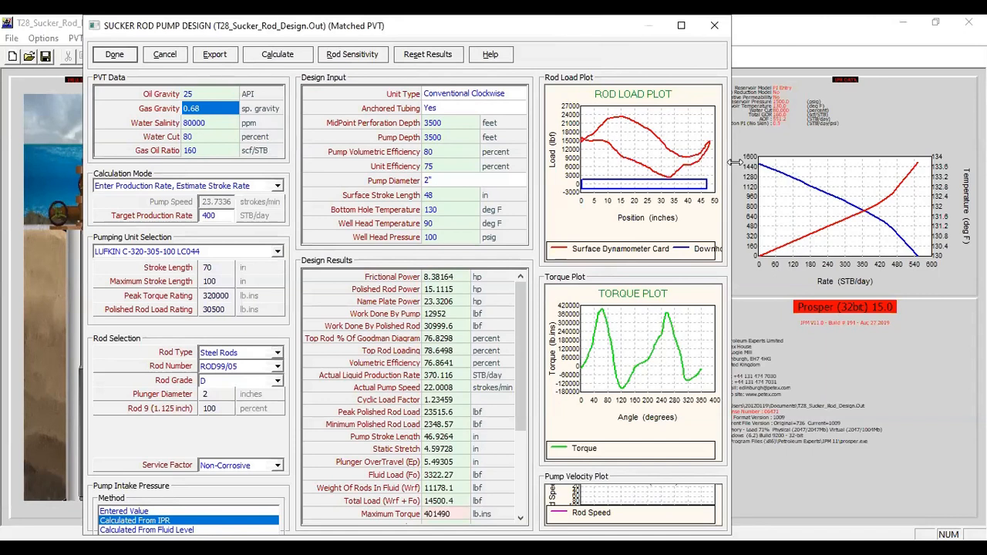
{"action": "left_click_drag", "start_coordinate": [737, 162], "coordinate": [869, 162]}
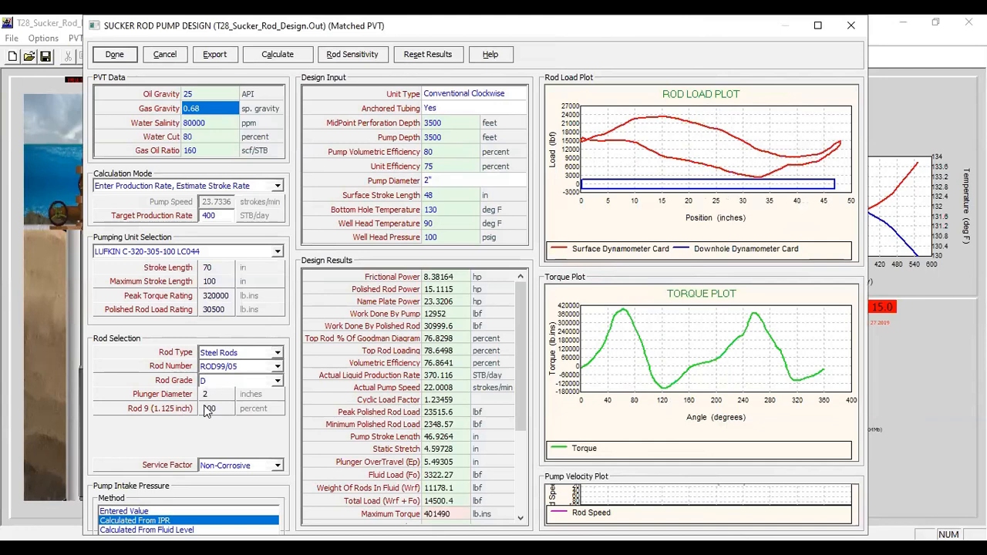
{"action": "left_click", "coordinate": [849, 27]}
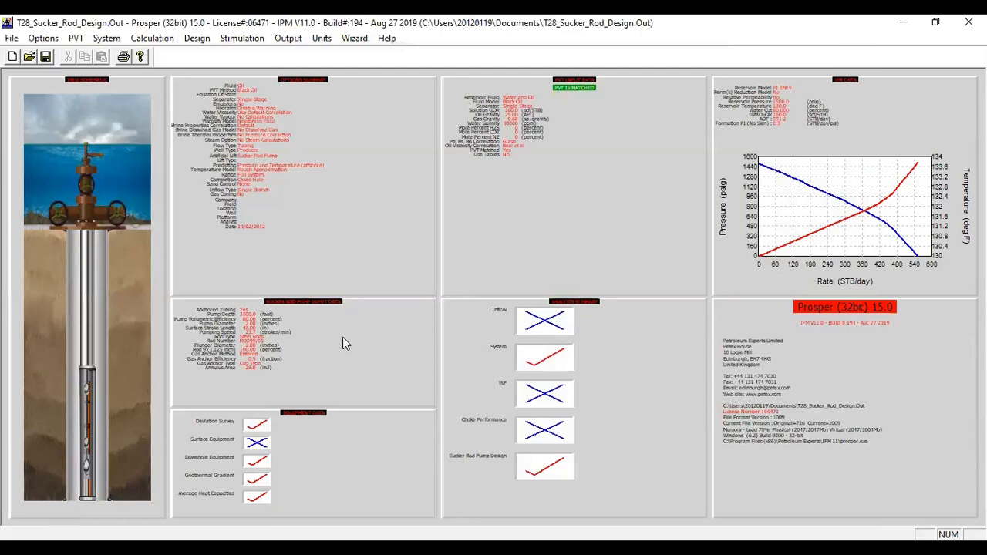
Step: Select rod number ROD99/05 and gas anchor type Cup Type in the sucker rod pump input data, and accept it
{"action": "left_click", "coordinate": [343, 337]}
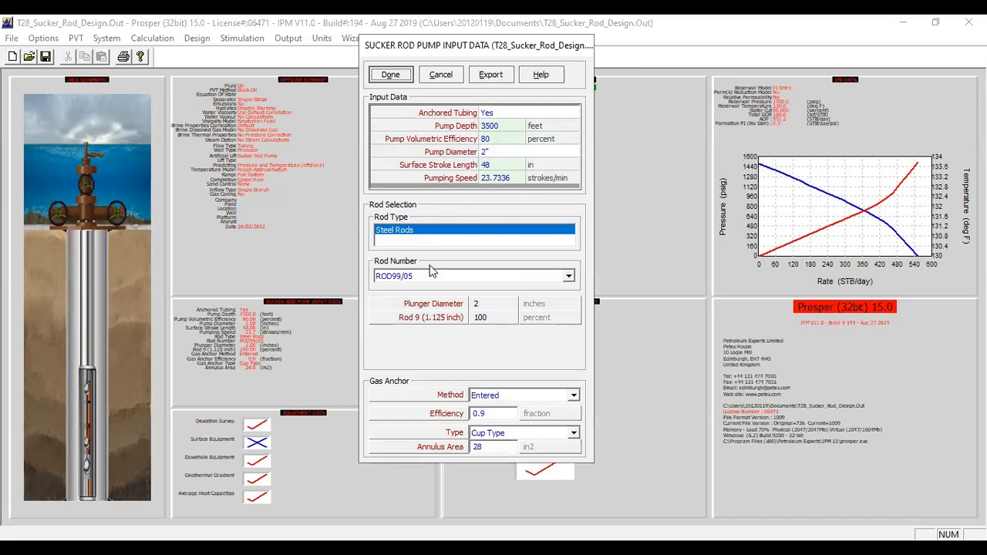
{"action": "left_click", "coordinate": [455, 276]}
{"action": "left_click", "coordinate": [453, 289]}
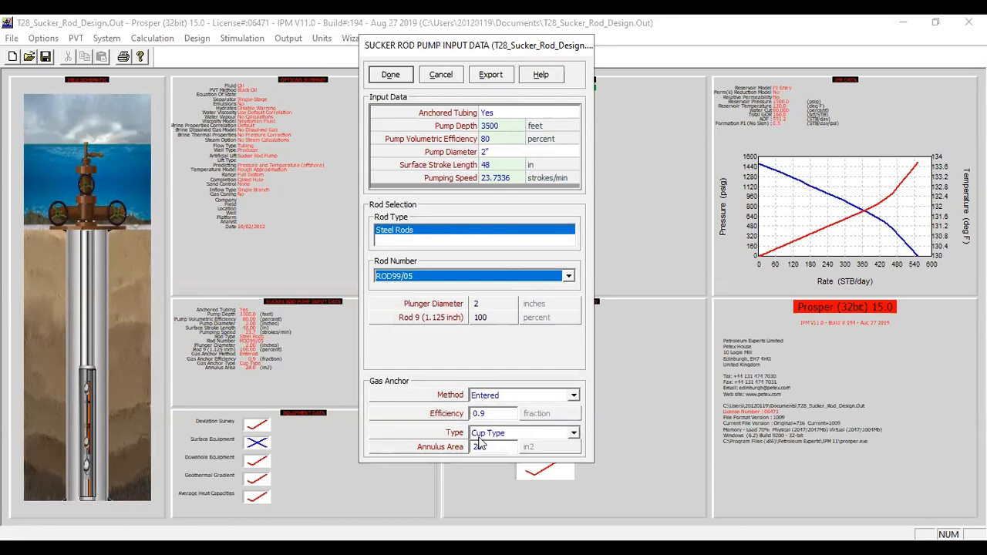
{"action": "left_click", "coordinate": [486, 434]}
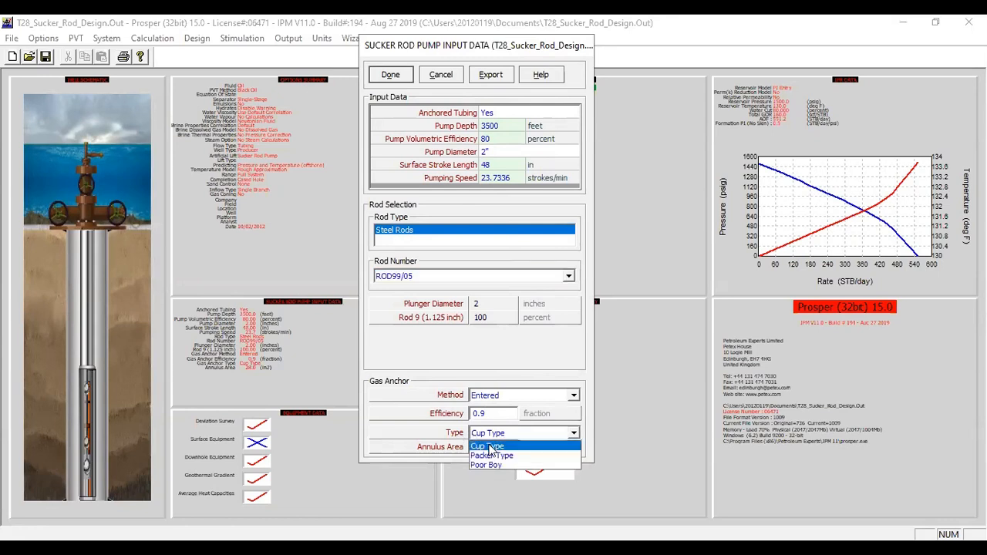
{"action": "left_click", "coordinate": [489, 447]}
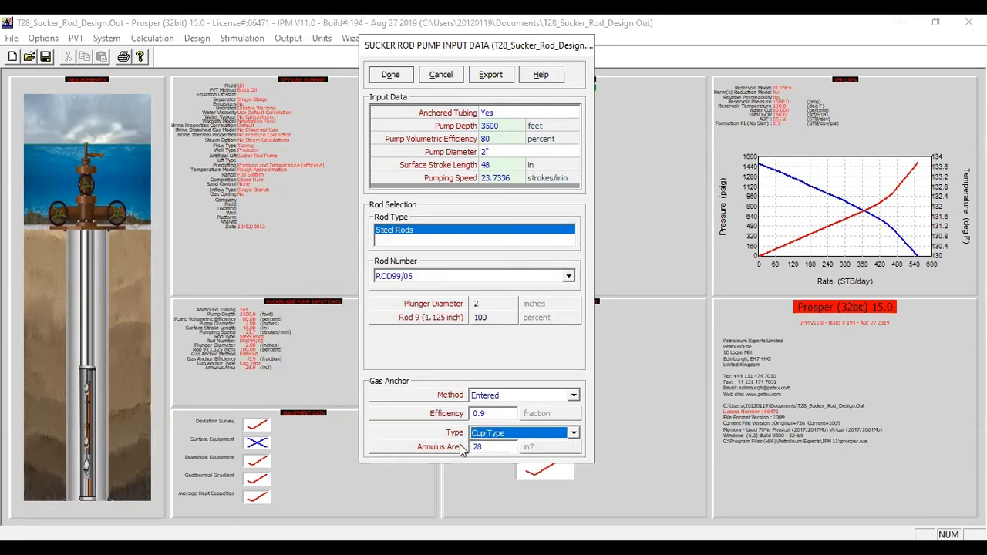
{"action": "left_click", "coordinate": [486, 448]}
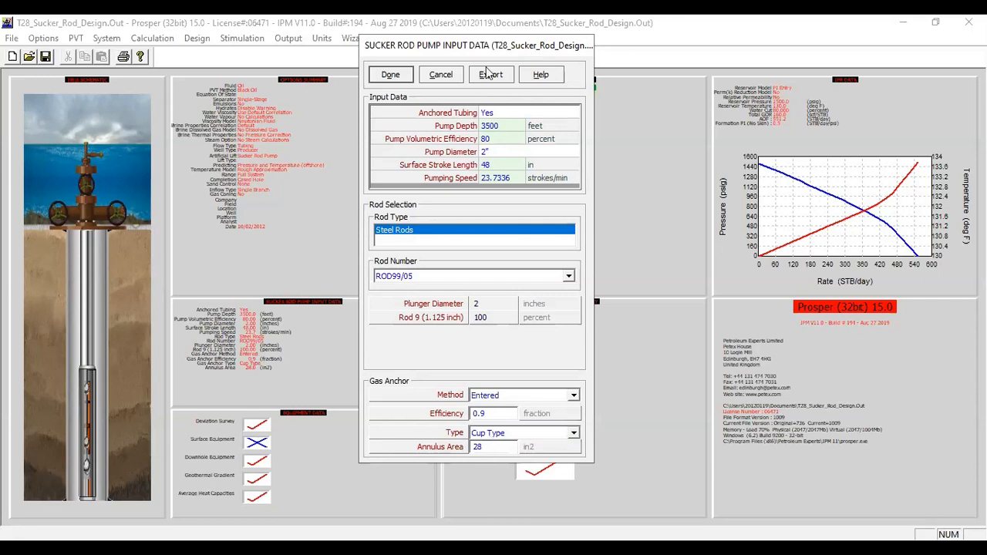
{"action": "left_click", "coordinate": [391, 75]}
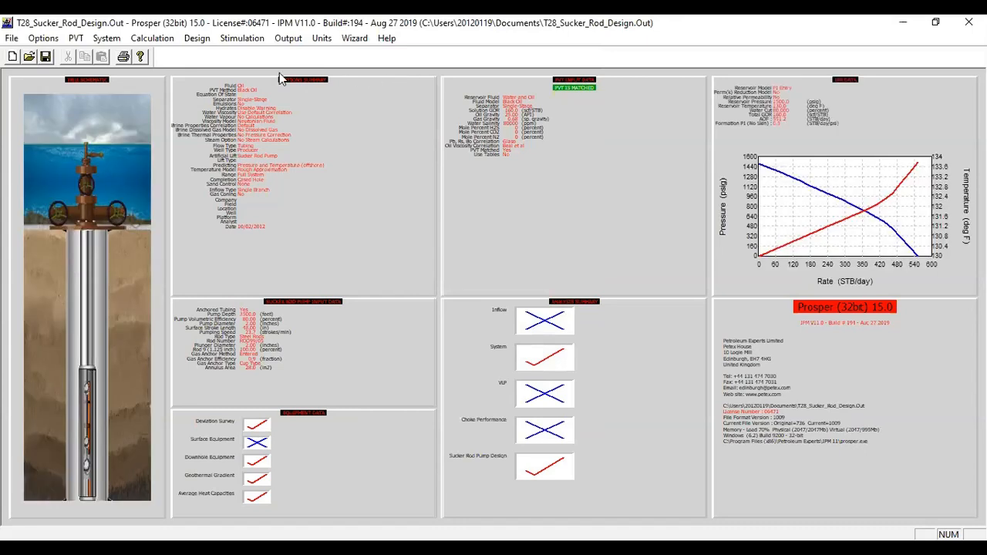
Step: Open the System (IPR+VLP) analysis and clear the stroke length sensitivity variable, leaving only the default case
{"action": "left_click", "coordinate": [167, 42]}
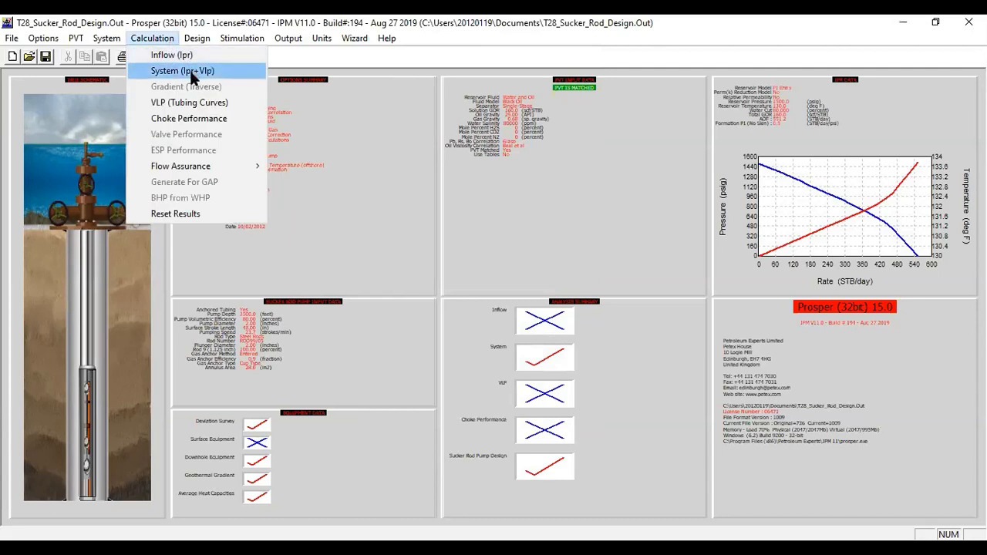
{"action": "left_click", "coordinate": [191, 73]}
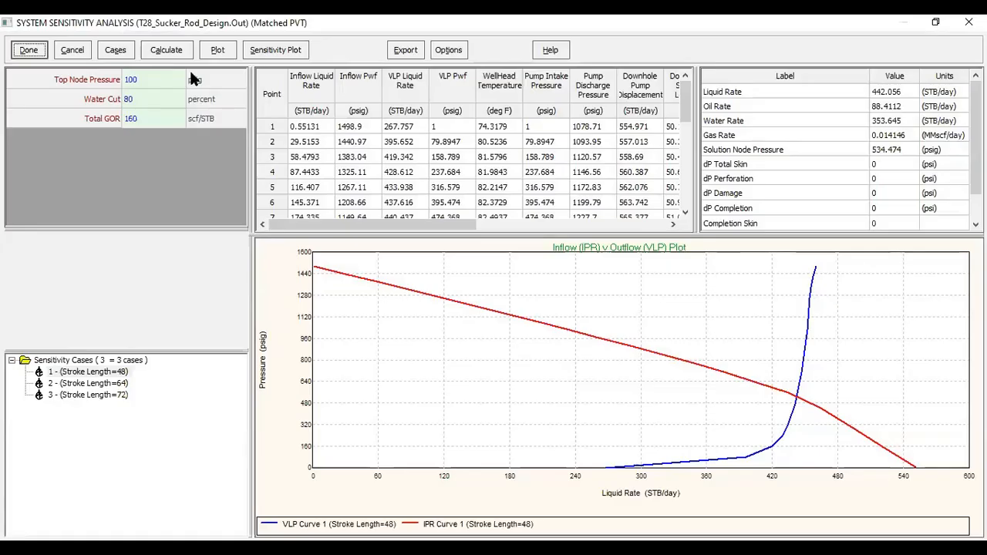
{"action": "left_click", "coordinate": [120, 50]}
{"action": "left_click", "coordinate": [119, 91]}
{"action": "scroll", "coordinate": [115, 119], "scroll_direction": "up", "scroll_amount": 1}
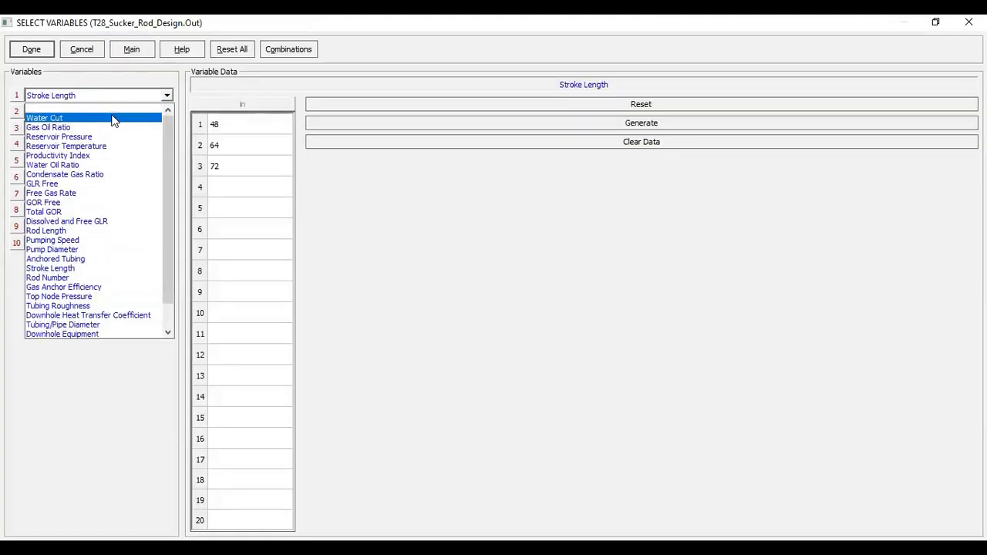
{"action": "left_click", "coordinate": [100, 111]}
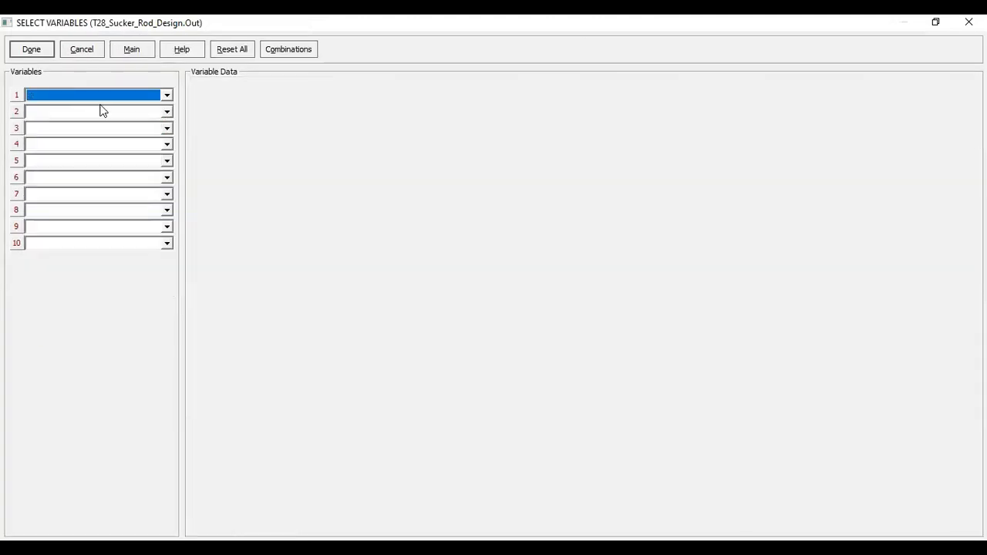
{"action": "left_click", "coordinate": [48, 54]}
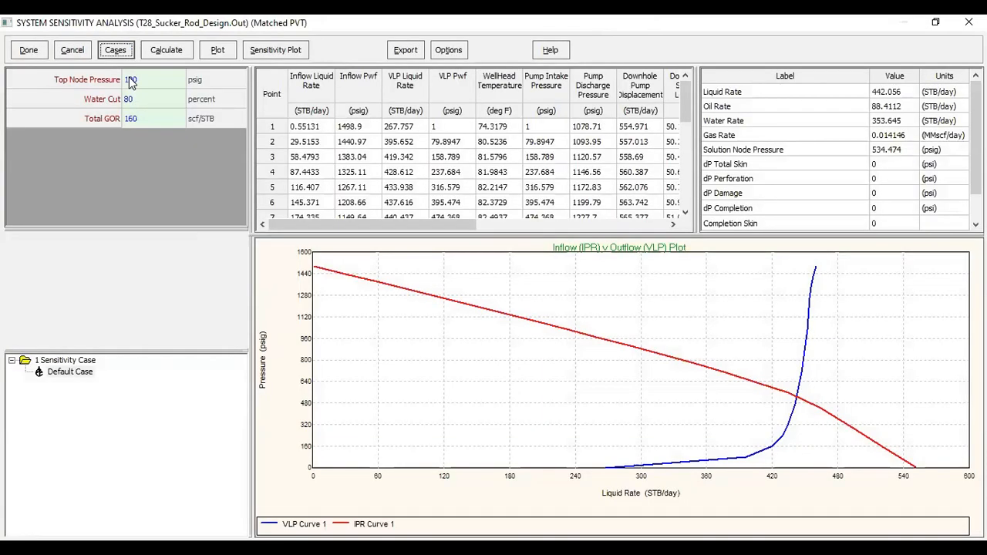
Step: Calculate the system analysis for the default case with the calculating data shown
{"action": "left_click", "coordinate": [168, 55]}
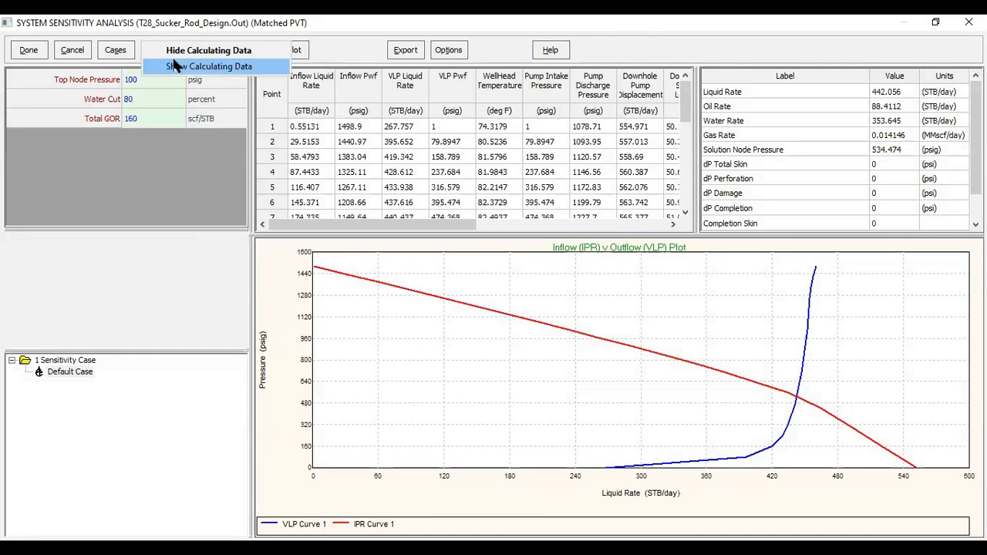
{"action": "left_click", "coordinate": [175, 67]}
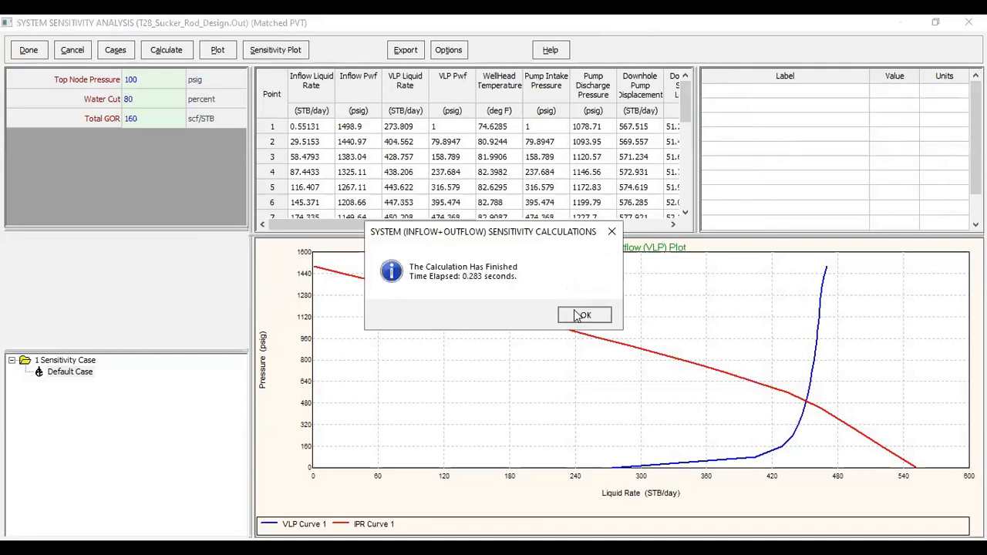
{"action": "left_click", "coordinate": [583, 315]}
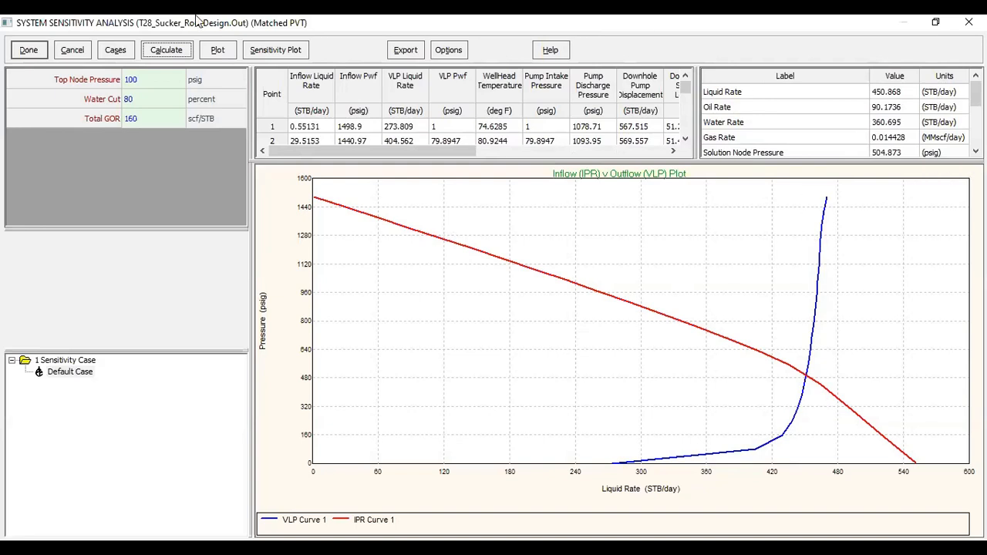
Step: Add Stroke Length as the first sensitivity variable with values 48, 64 and 72 in, and accept the cases
{"action": "left_click", "coordinate": [116, 51]}
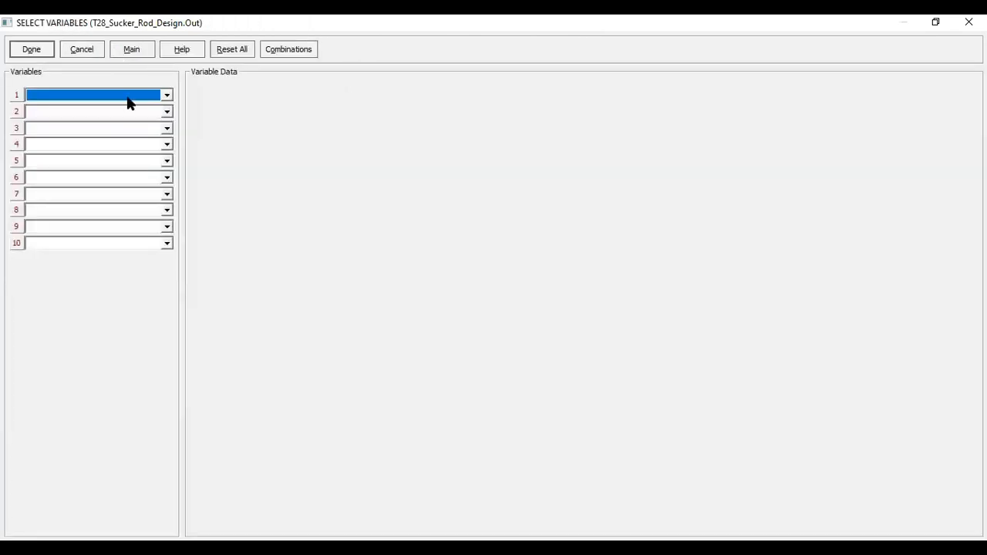
{"action": "left_click", "coordinate": [128, 96]}
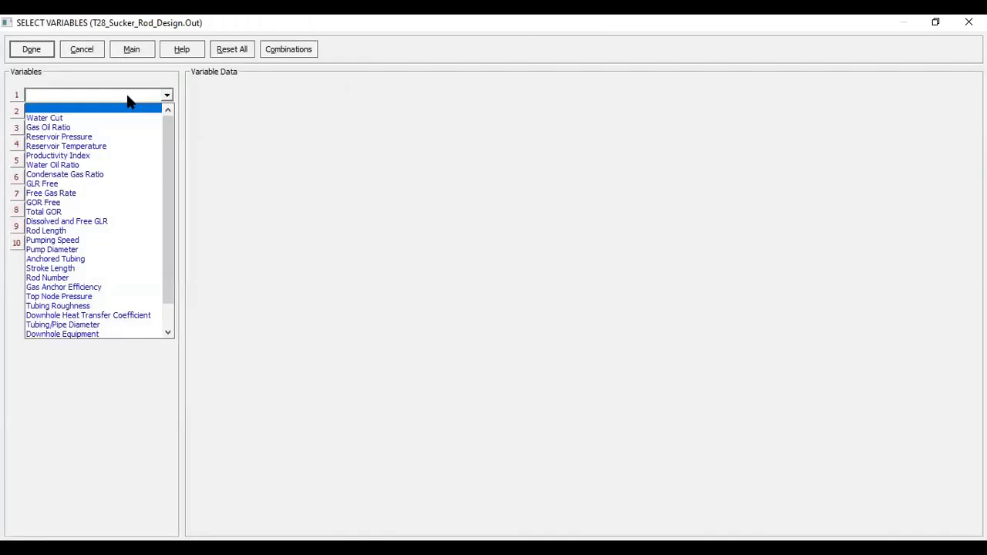
{"action": "left_click", "coordinate": [90, 268]}
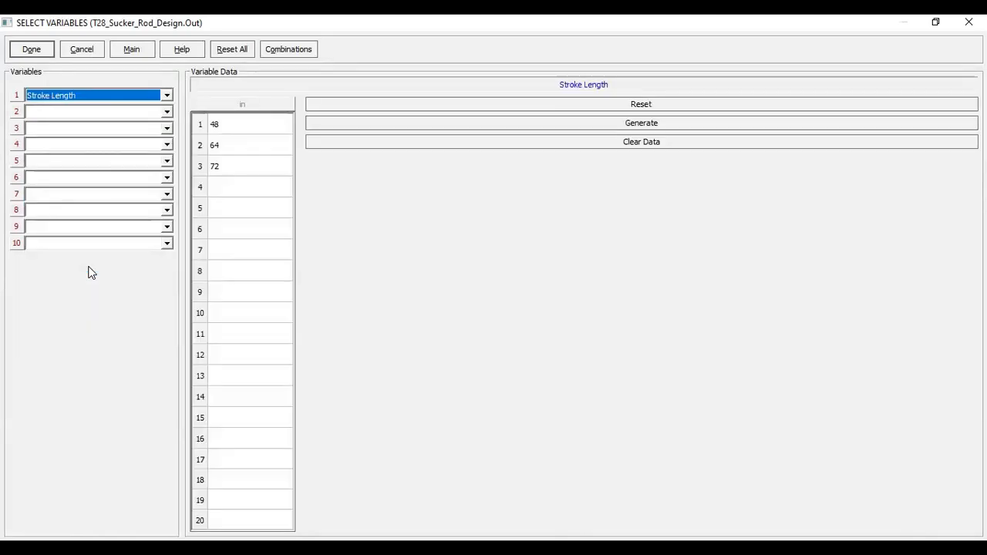
{"action": "left_click", "coordinate": [226, 131]}
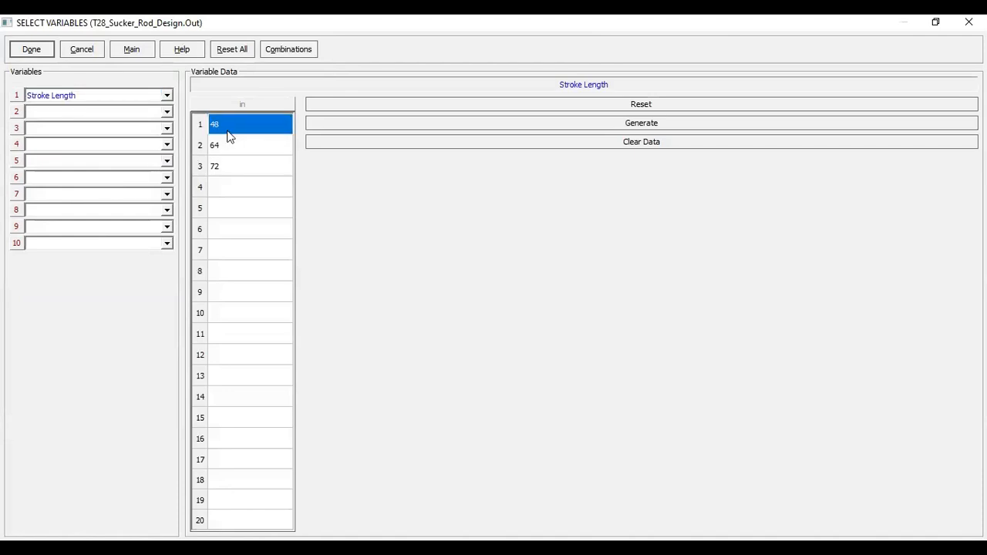
{"action": "left_click", "coordinate": [231, 151]}
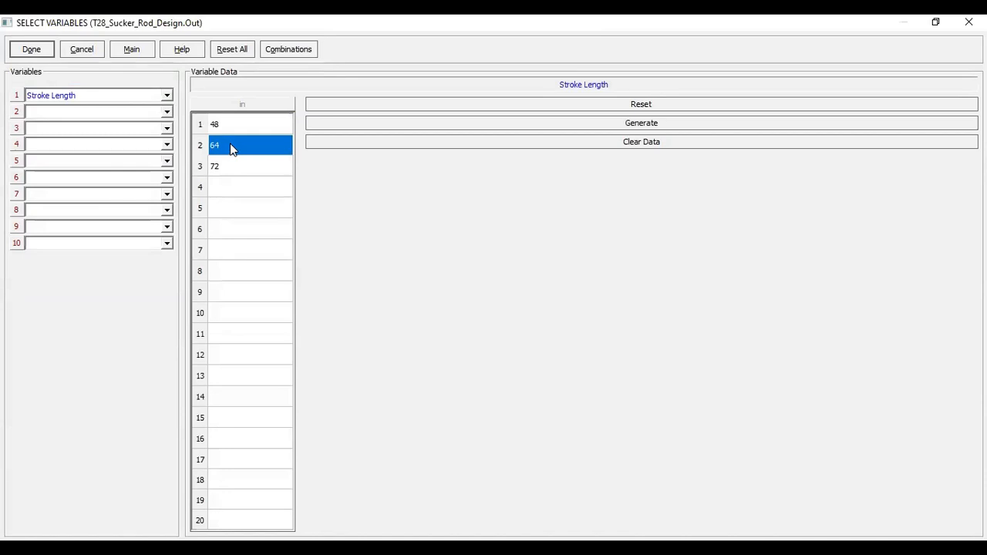
{"action": "left_click", "coordinate": [236, 167]}
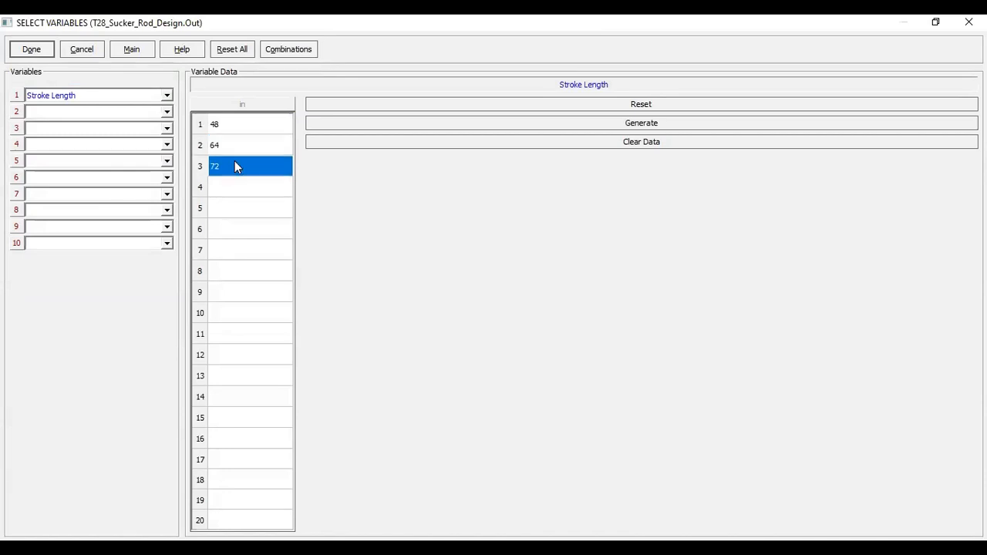
{"action": "left_click", "coordinate": [32, 50]}
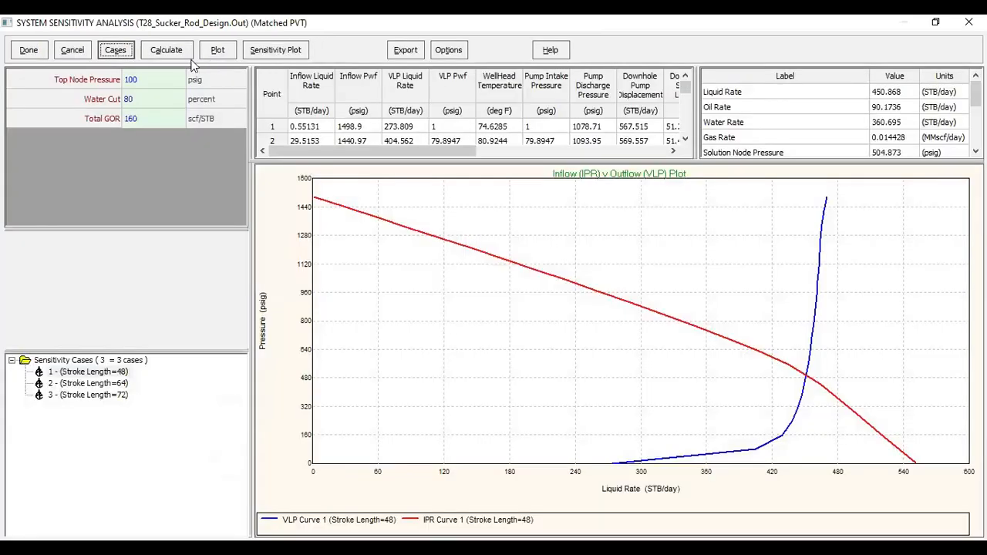
Step: Calculate the three stroke length cases with the calculating data shown, and view the results for each case
{"action": "left_click", "coordinate": [167, 50]}
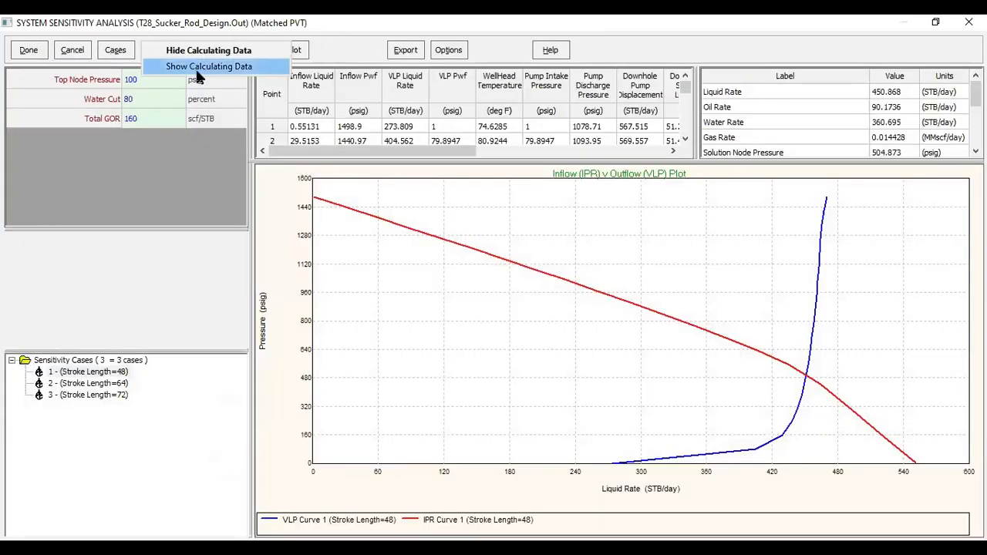
{"action": "left_click", "coordinate": [198, 69]}
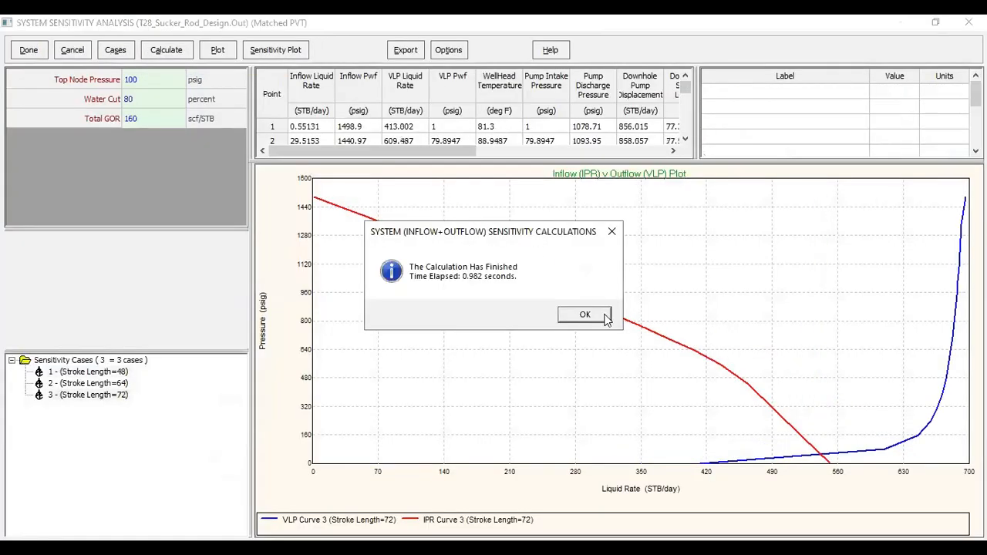
{"action": "key", "text": "Return"}
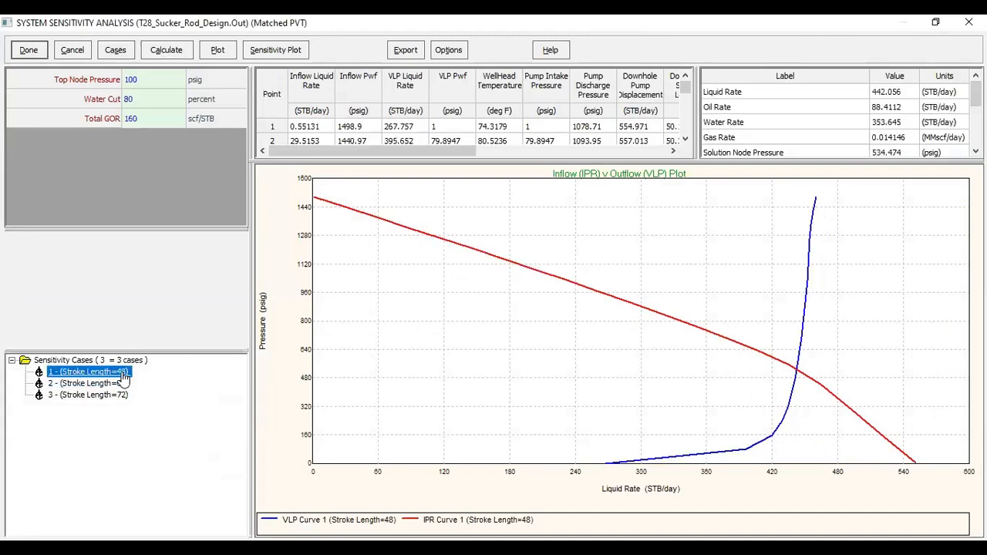
{"action": "left_click", "coordinate": [117, 383]}
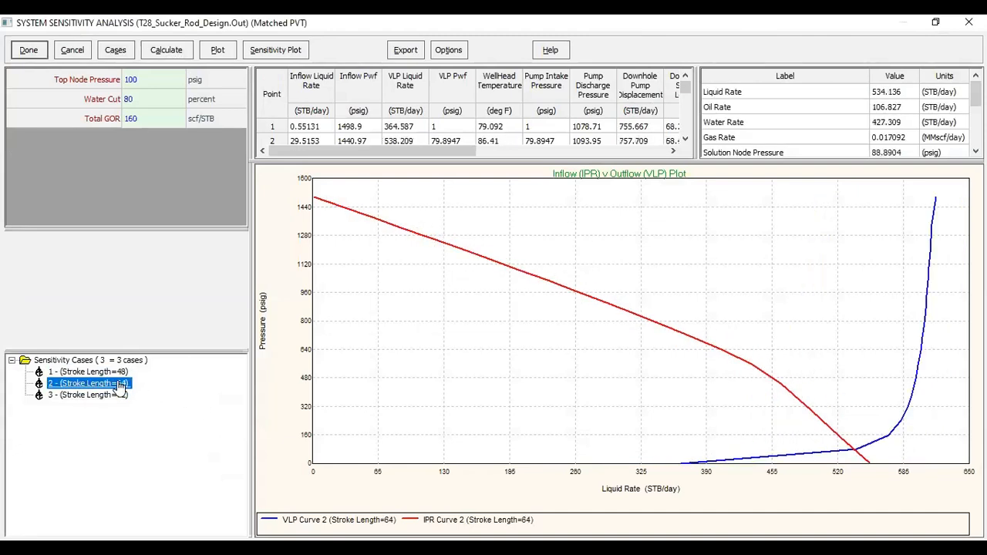
{"action": "left_click", "coordinate": [115, 394]}
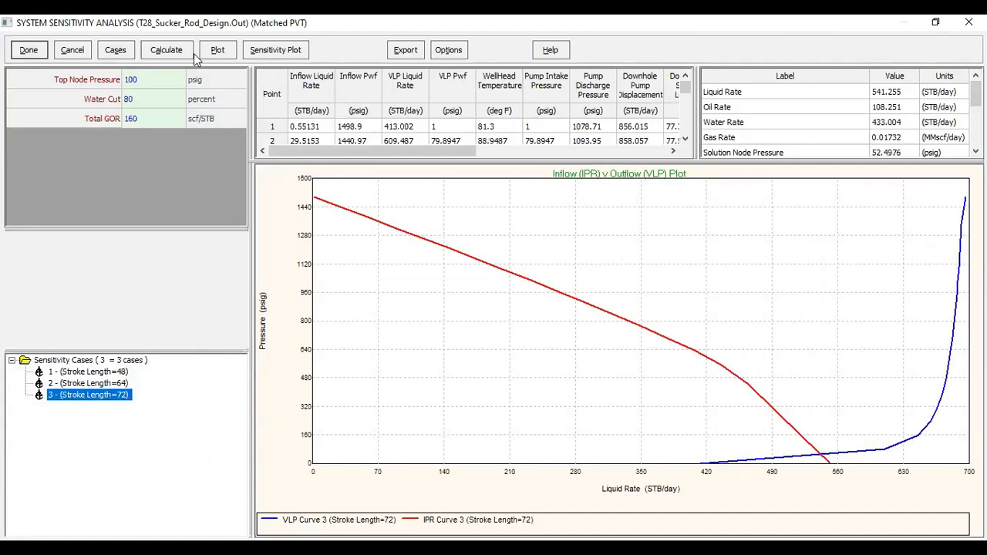
Step: Display the sensitivity plot with Liquid Rate as the Y axis variable against stroke length, and close it
{"action": "left_click", "coordinate": [283, 54]}
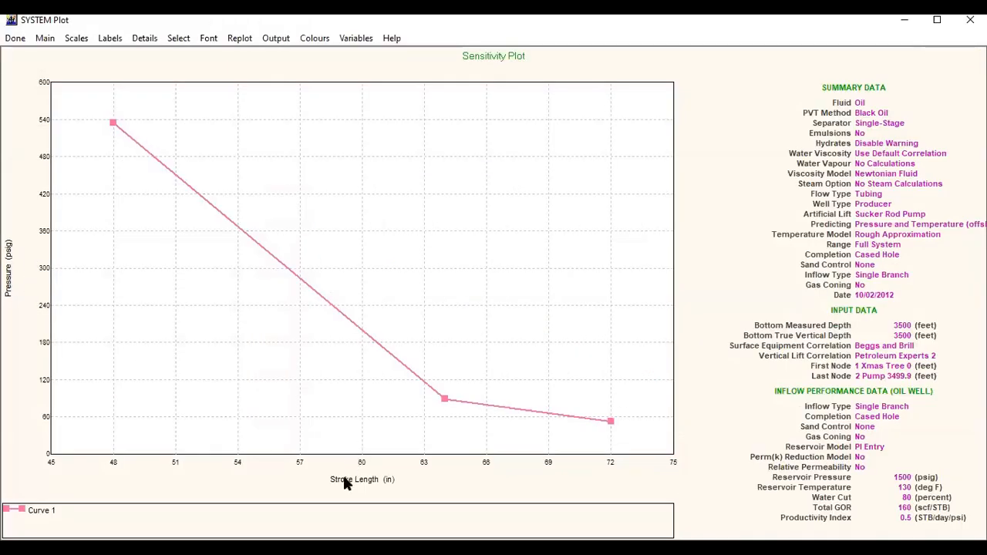
{"action": "left_click", "coordinate": [363, 39]}
{"action": "left_click", "coordinate": [451, 243]}
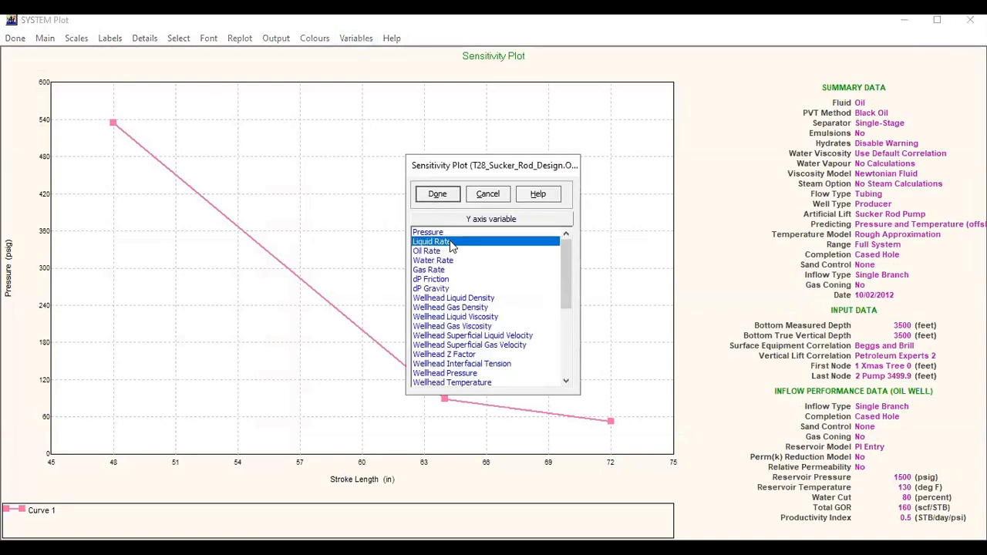
{"action": "left_click", "coordinate": [436, 194]}
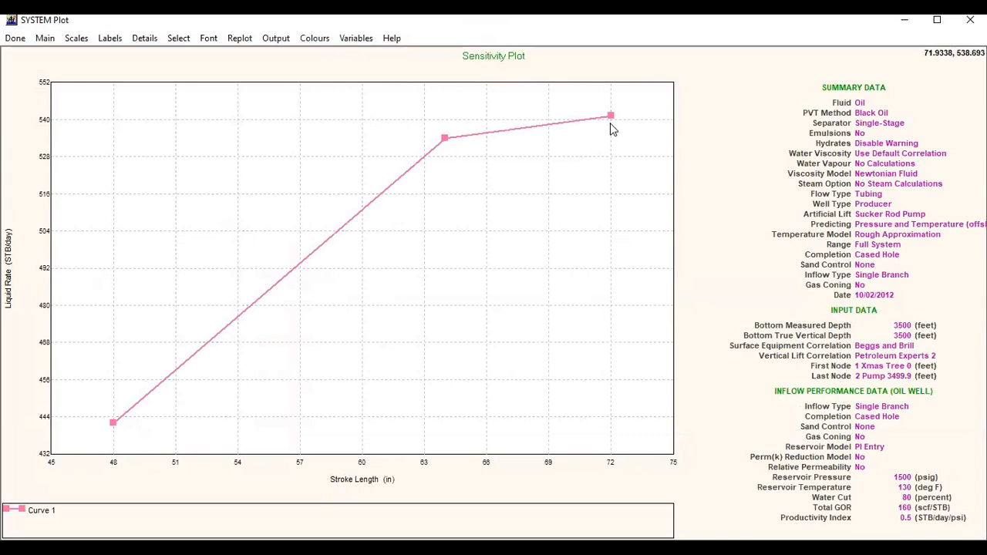
{"action": "left_click", "coordinate": [27, 40]}
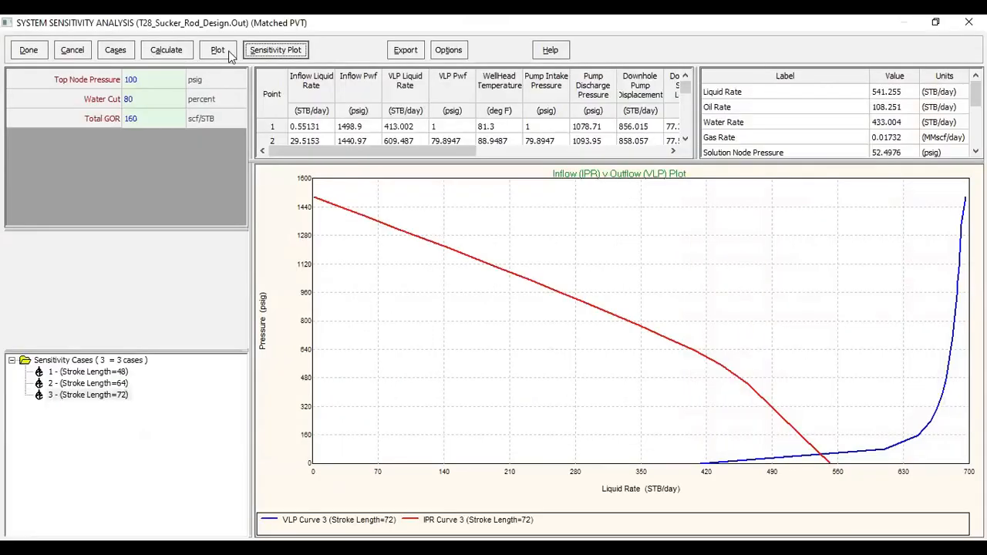
Step: Plot the IPR and VLP curves of all three stroke length cases together, and close the plot and the system analysis
{"action": "left_click", "coordinate": [241, 56]}
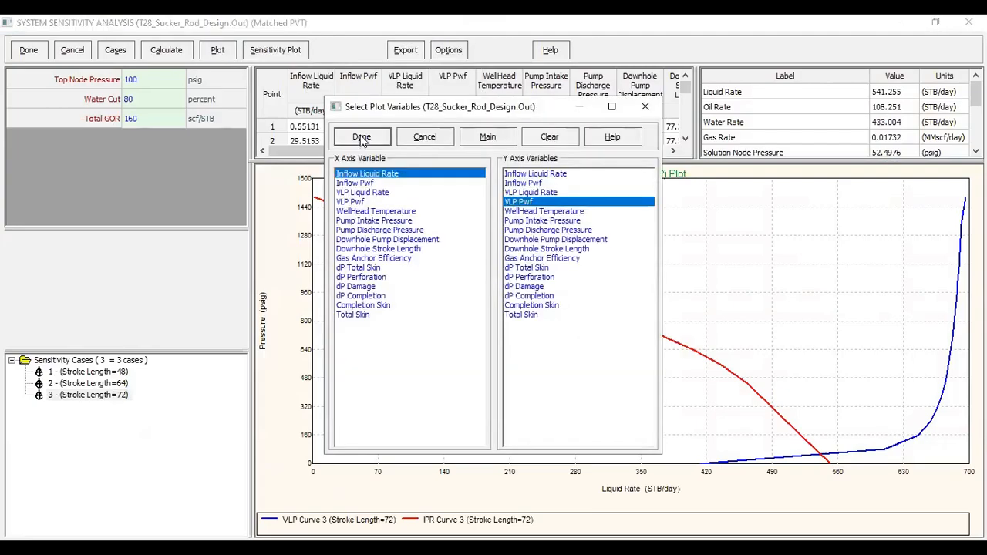
{"action": "left_click", "coordinate": [362, 137]}
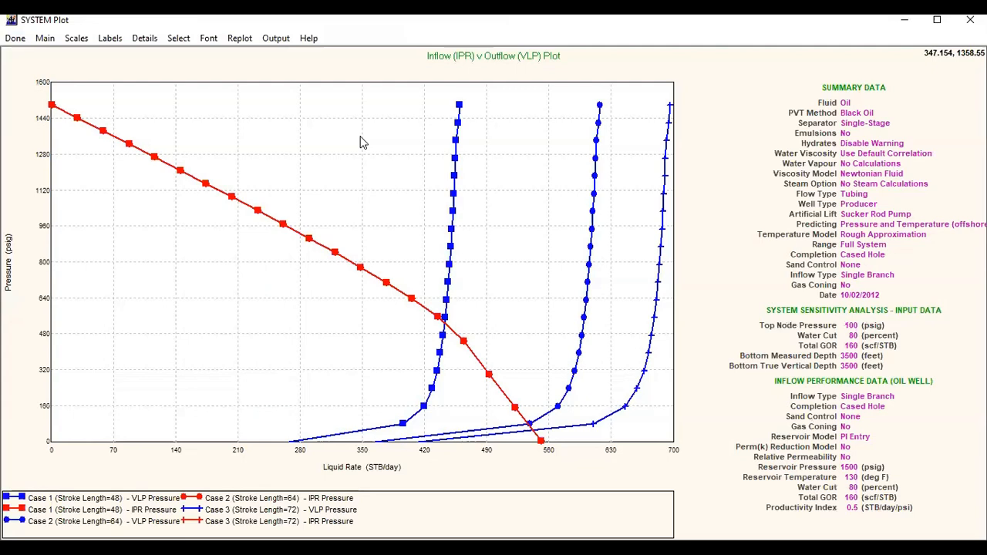
{"action": "left_click", "coordinate": [15, 38]}
{"action": "left_click", "coordinate": [44, 49]}
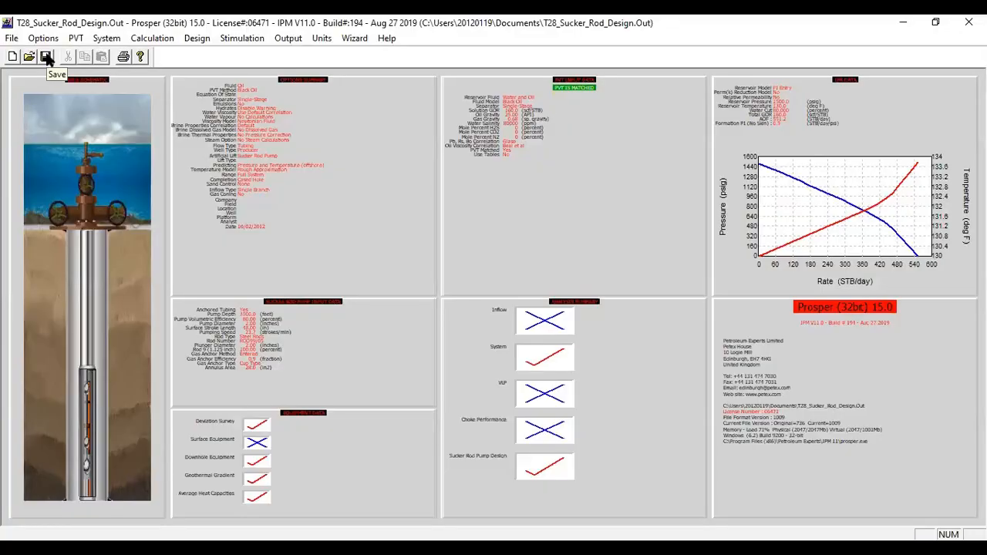